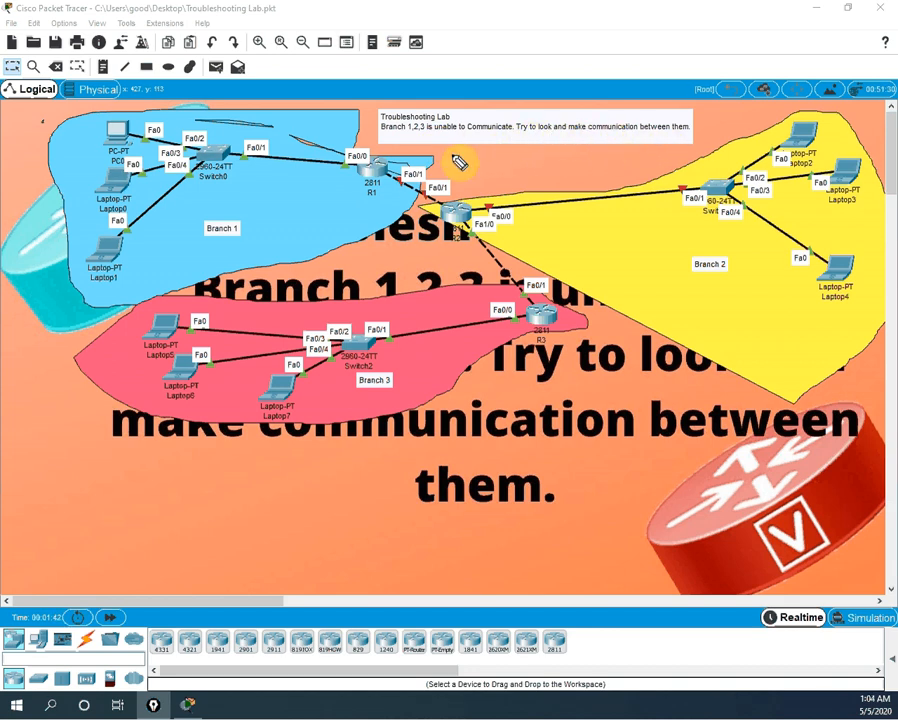
Annotate routers R1, R2 and R3 in ink as Branch 1, Branch 2 and Branch 3, mark their links, and clear the ink.
mouse_move(351, 190)
left_mouse_down()
mouse_move(357, 197)
mouse_move(400, 168)
mouse_move(345, 172)
mouse_move(366, 196)
mouse_move(336, 214)
mouse_move(402, 212)
left_mouse_up()
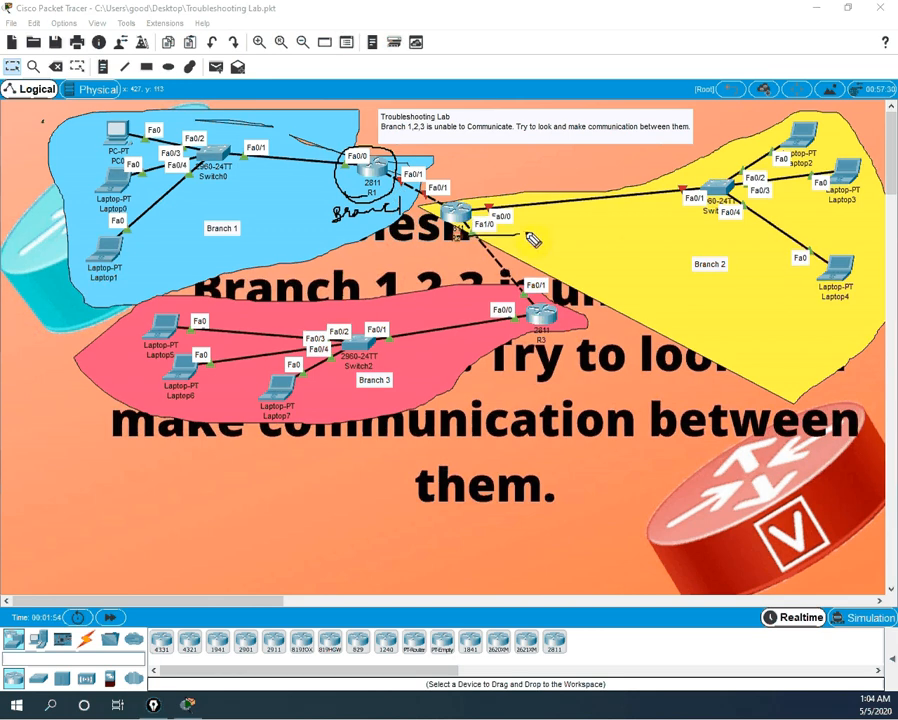
mouse_move(530, 237)
left_mouse_down()
mouse_move(615, 228)
mouse_move(610, 240)
left_mouse_up()
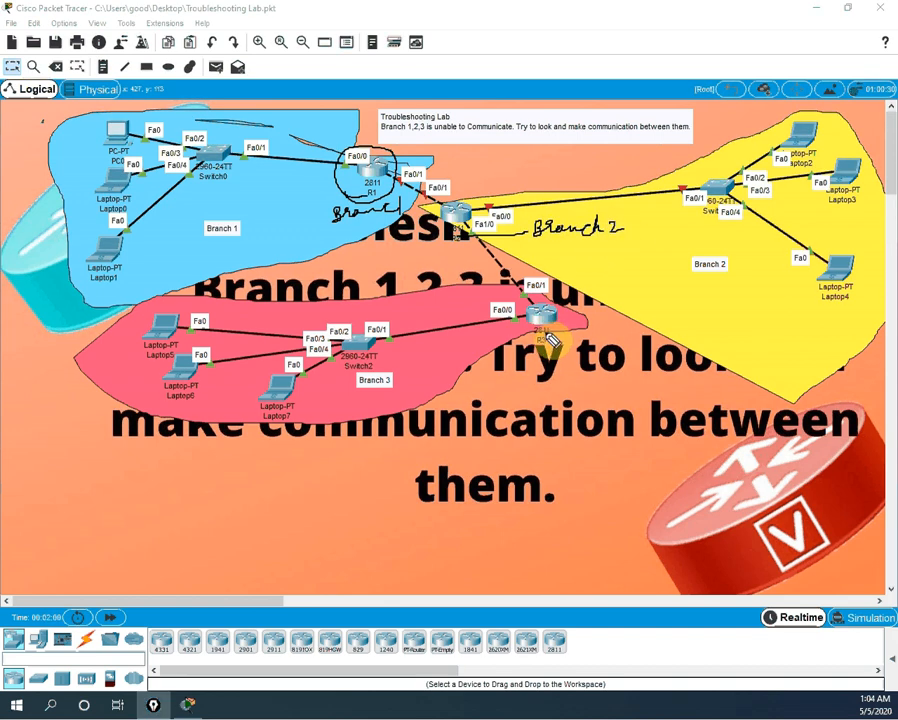
mouse_move(546, 331)
left_mouse_down()
mouse_move(549, 339)
mouse_move(515, 332)
mouse_move(402, 356)
mouse_move(410, 365)
mouse_move(458, 355)
mouse_move(474, 340)
mouse_move(486, 350)
mouse_move(476, 344)
mouse_move(484, 342)
left_mouse_up()
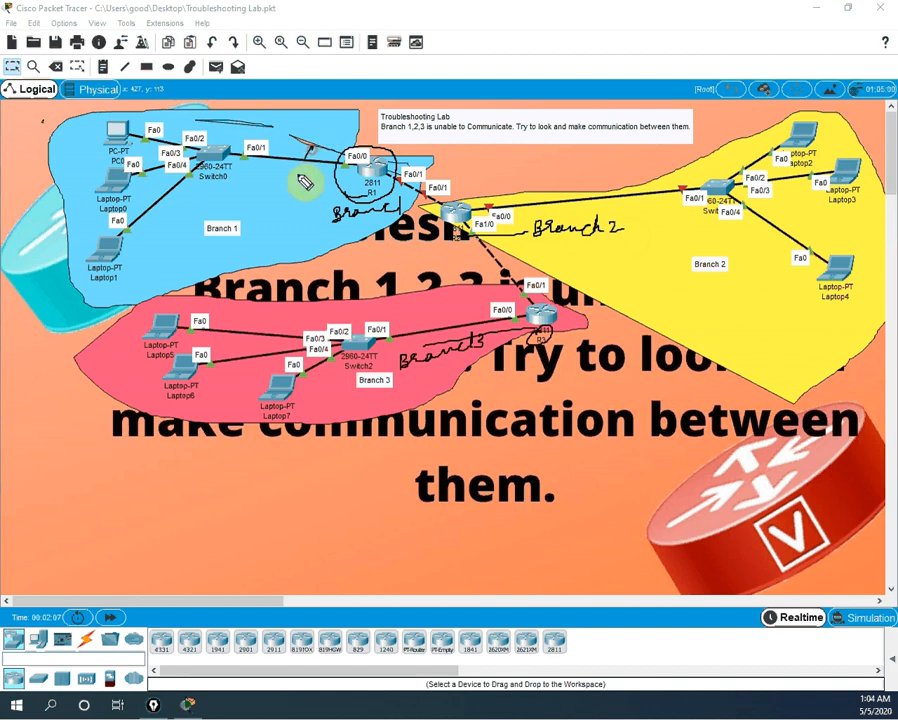
left_click_drag(299, 177, 298, 181)
left_click_drag(418, 179, 406, 196)
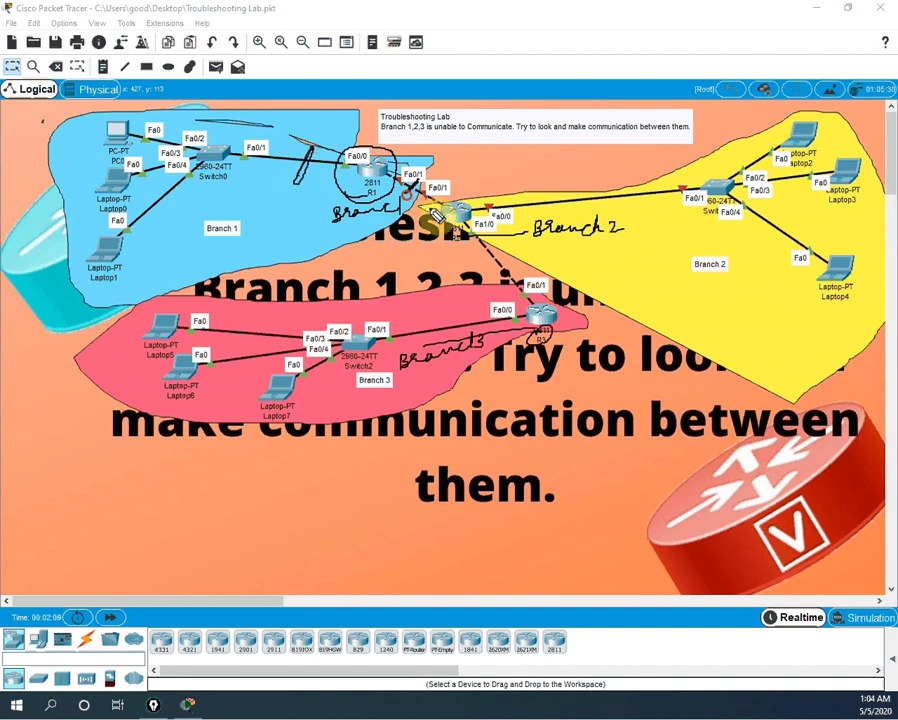
mouse_move(489, 191)
left_mouse_down()
mouse_move(473, 241)
mouse_move(533, 290)
left_mouse_up()
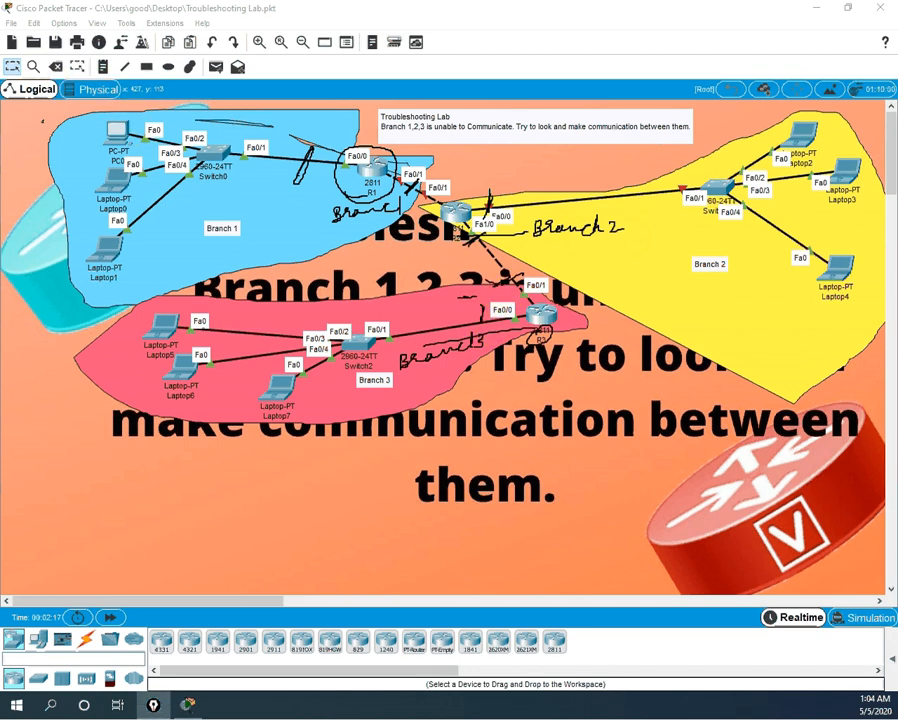
left_click(20, 140)
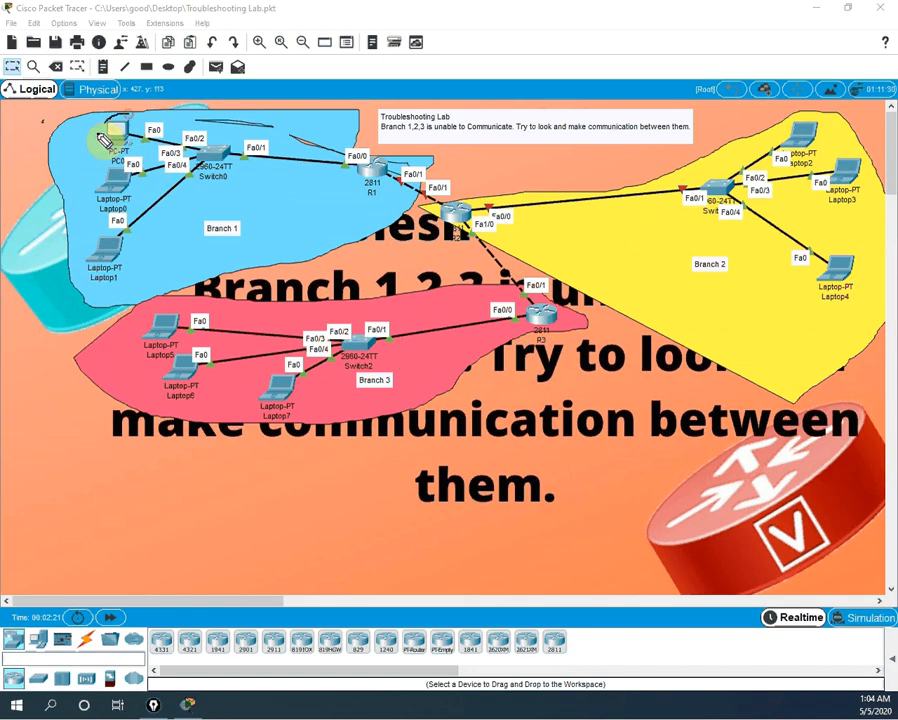
Circle PC0, Laptop5 and the R1–R2 and R2 Fa0/0 link ends in ink, and clear the annotations.
mouse_move(102, 141)
left_mouse_down()
mouse_move(112, 126)
mouse_move(98, 124)
mouse_move(104, 140)
left_mouse_up()
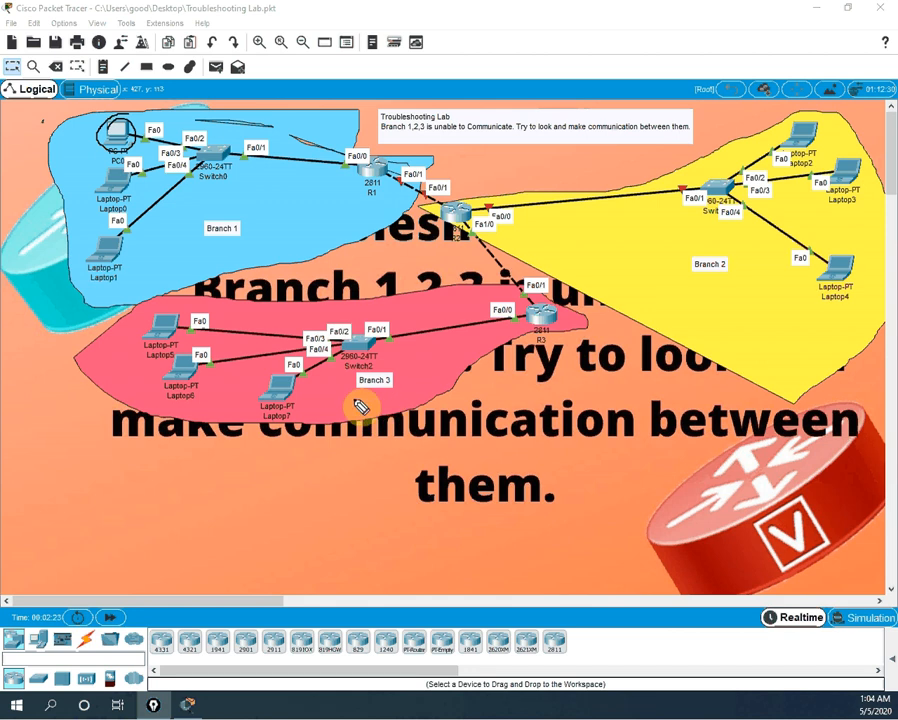
left_click_drag(168, 314, 196, 336)
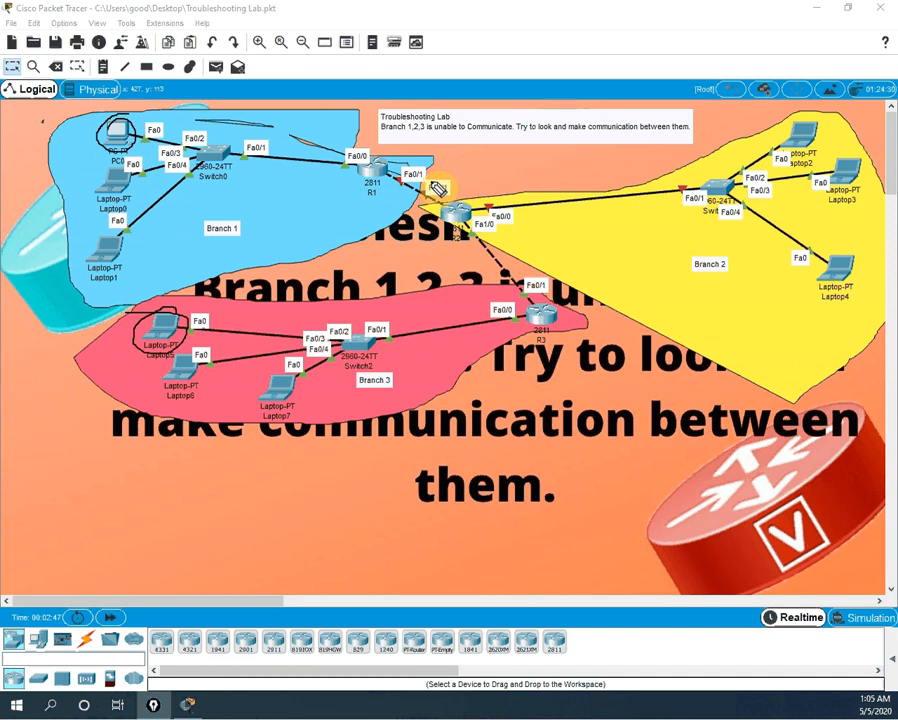
mouse_move(433, 182)
left_mouse_down()
mouse_move(414, 193)
mouse_move(407, 183)
left_mouse_up()
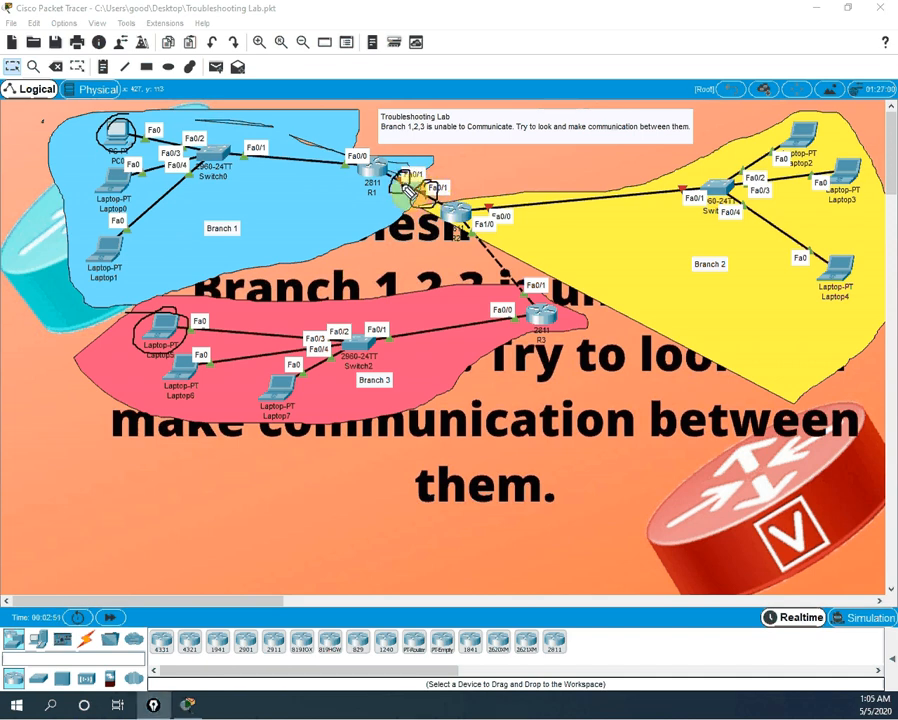
mouse_move(500, 200)
left_mouse_down()
mouse_move(482, 207)
mouse_move(495, 222)
left_mouse_up()
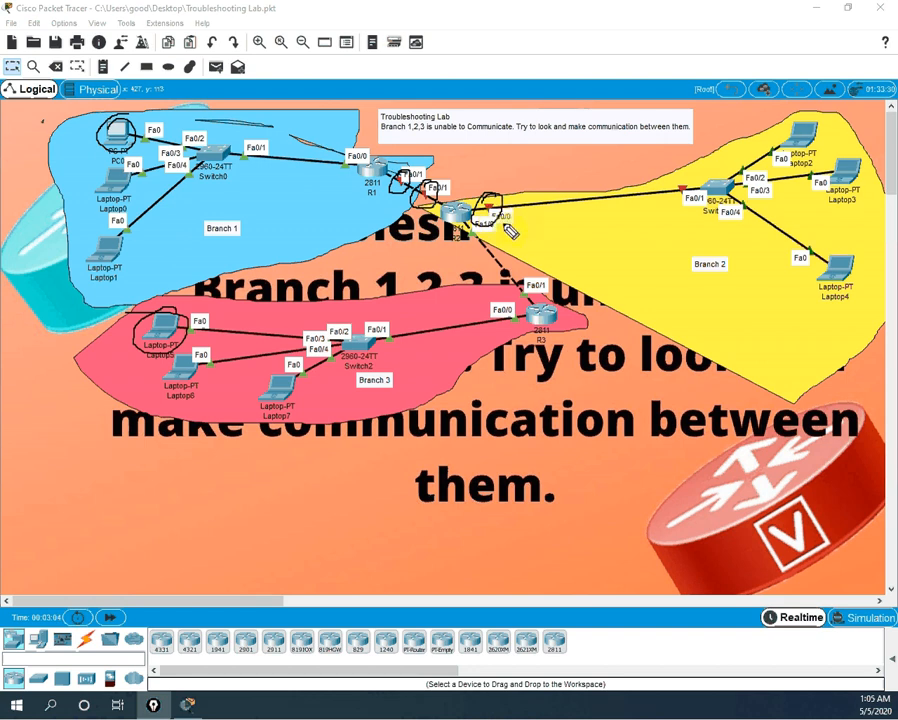
mouse_move(491, 222)
left_mouse_down()
mouse_move(523, 219)
mouse_move(490, 228)
left_mouse_up()
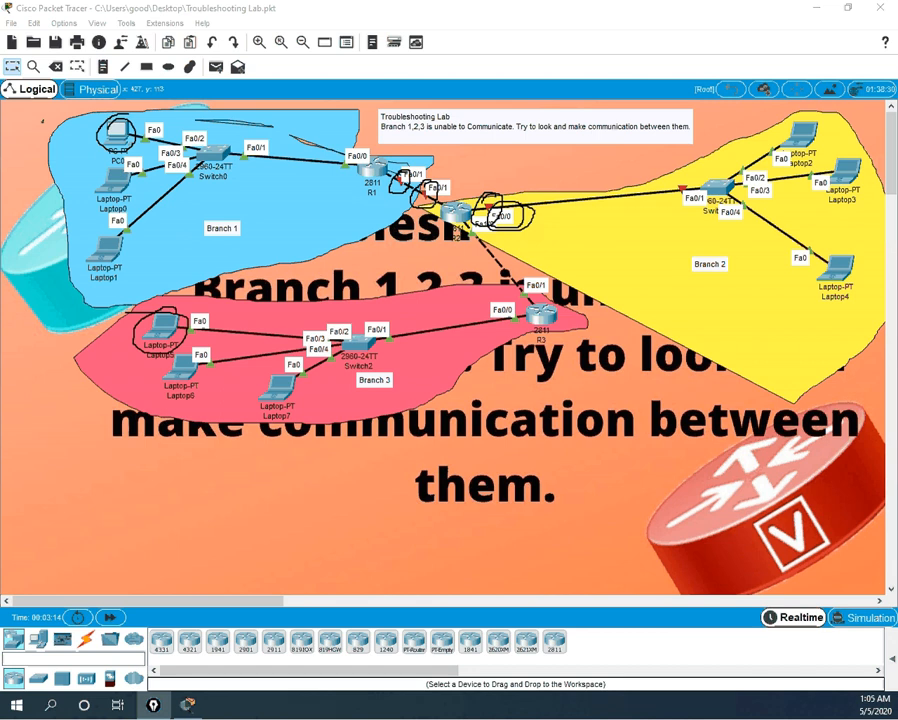
key("ctrl+shift+7")
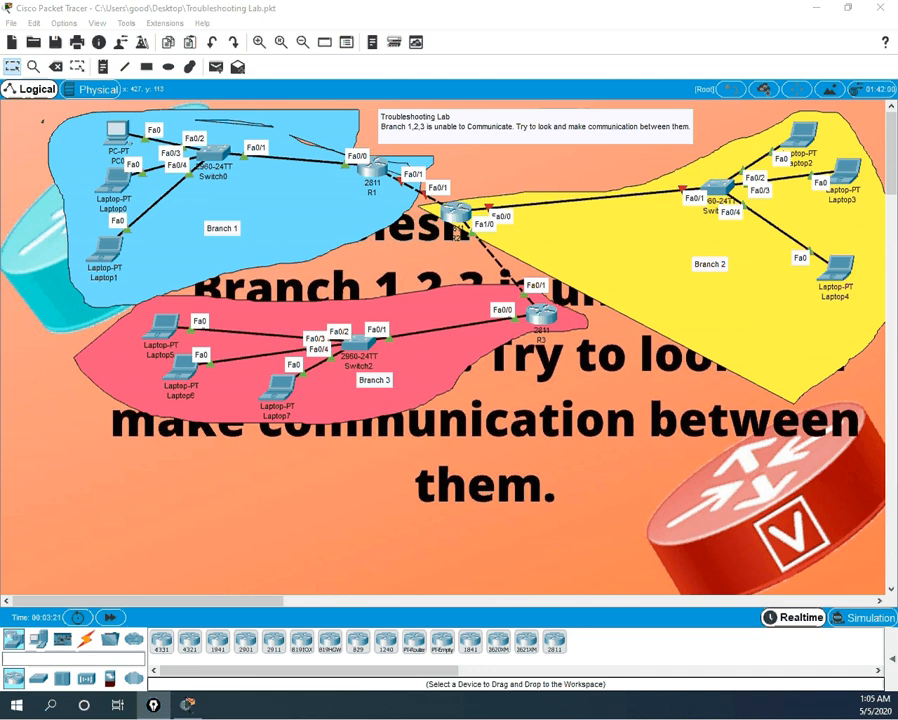
Check the default gateway in PC0's IP configuration, and close the device window.
left_click(118, 131)
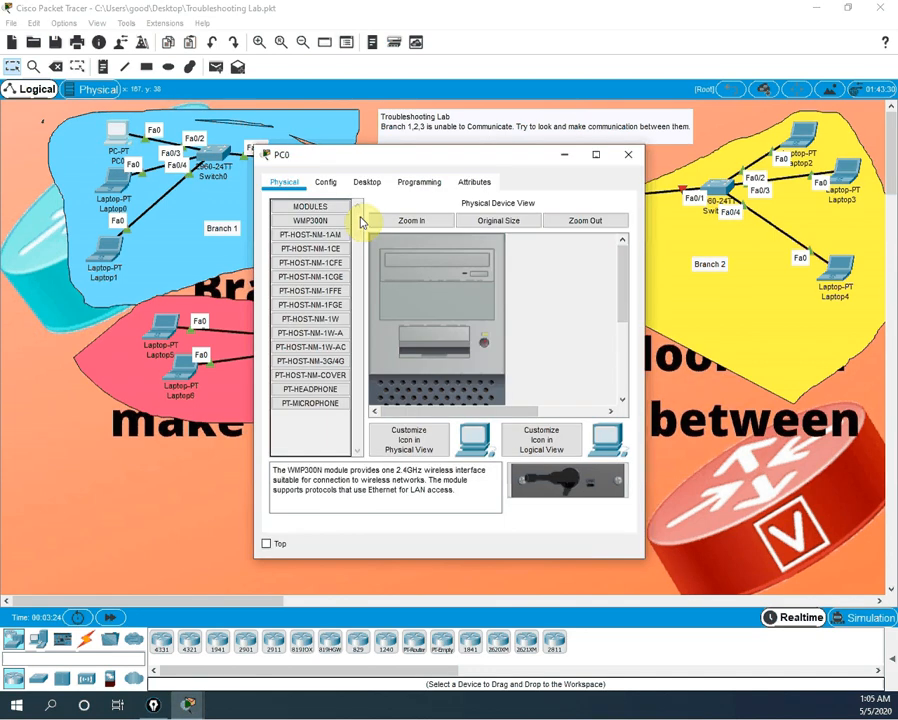
left_click(365, 183)
left_click(314, 236)
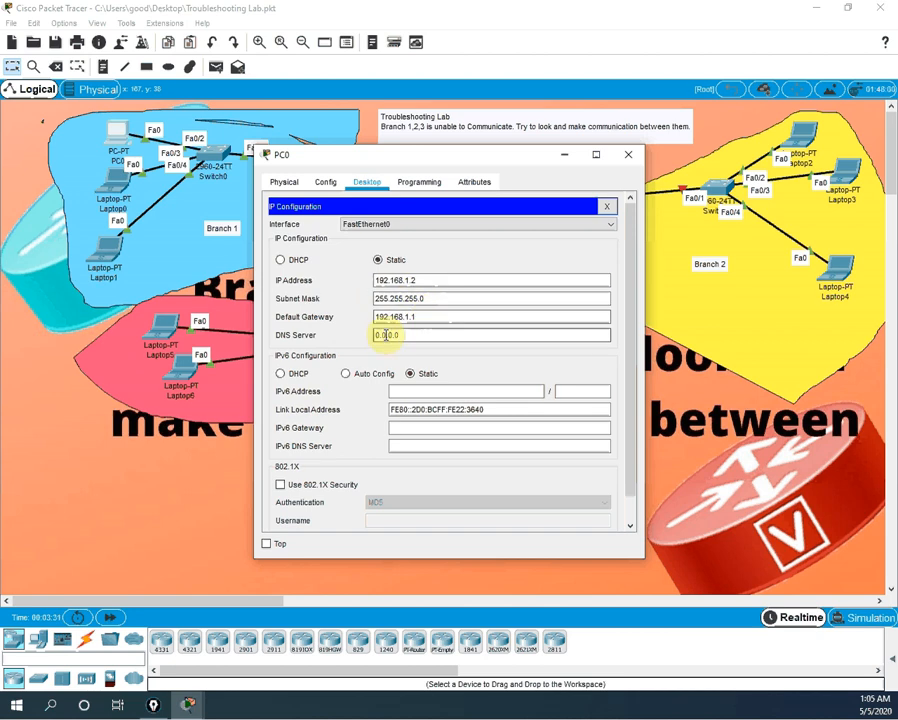
left_click(414, 320)
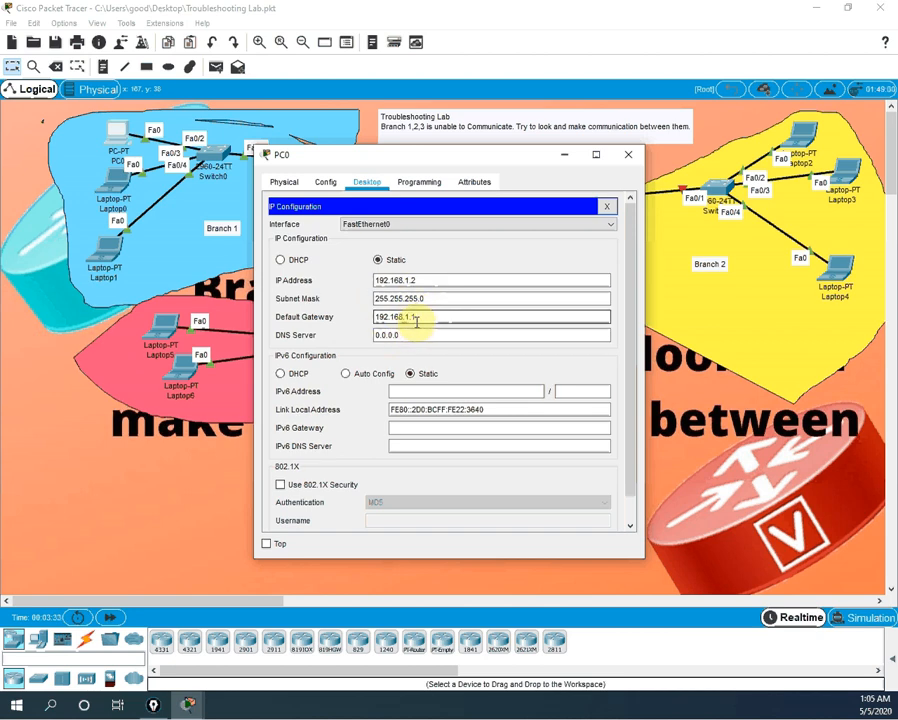
left_click_drag(410, 317, 379, 317)
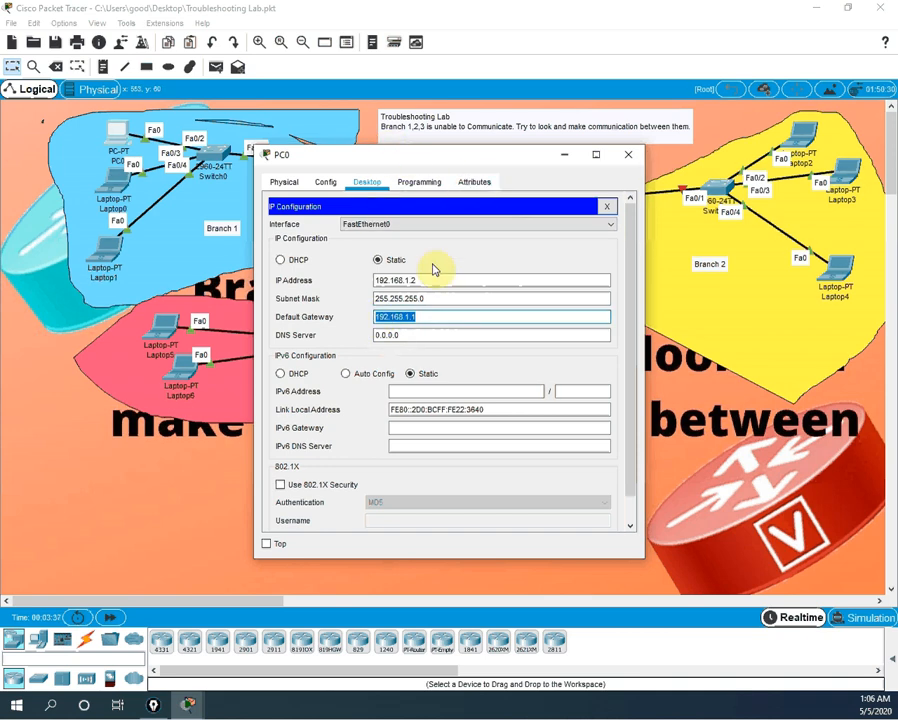
left_click_drag(424, 147, 414, 254)
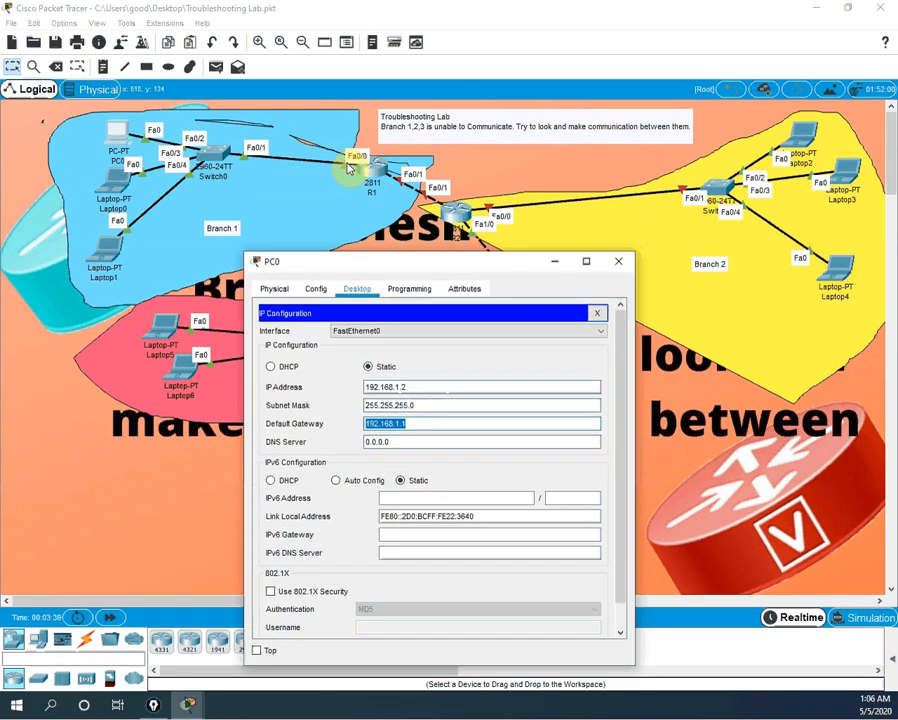
left_click(618, 263)
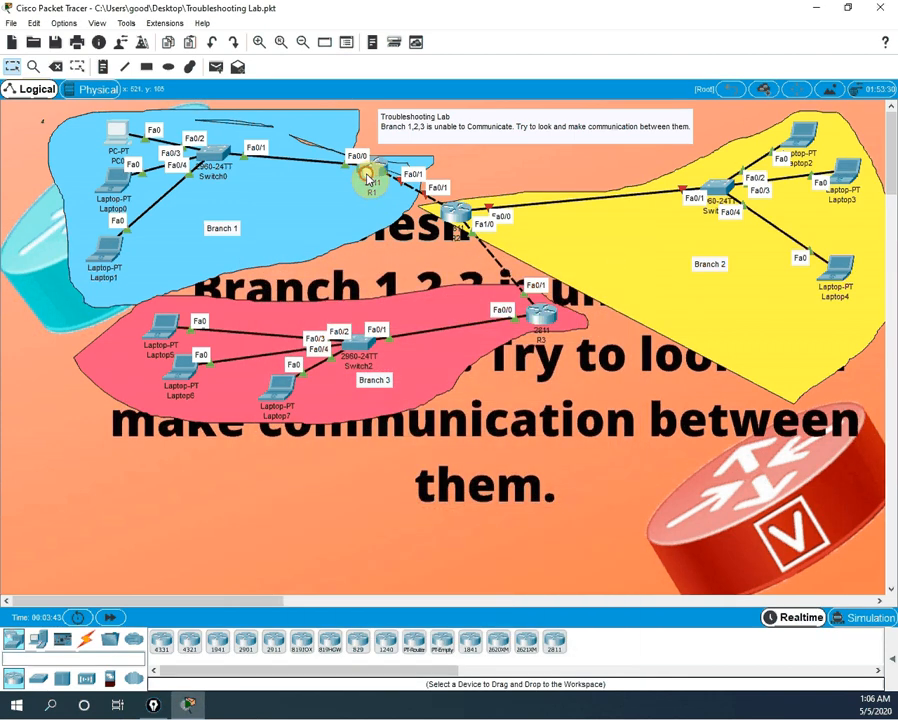
Enter privileged mode on router R1's command line and run "sh ip int br" to list its interfaces.
left_click(368, 172)
left_click(360, 182)
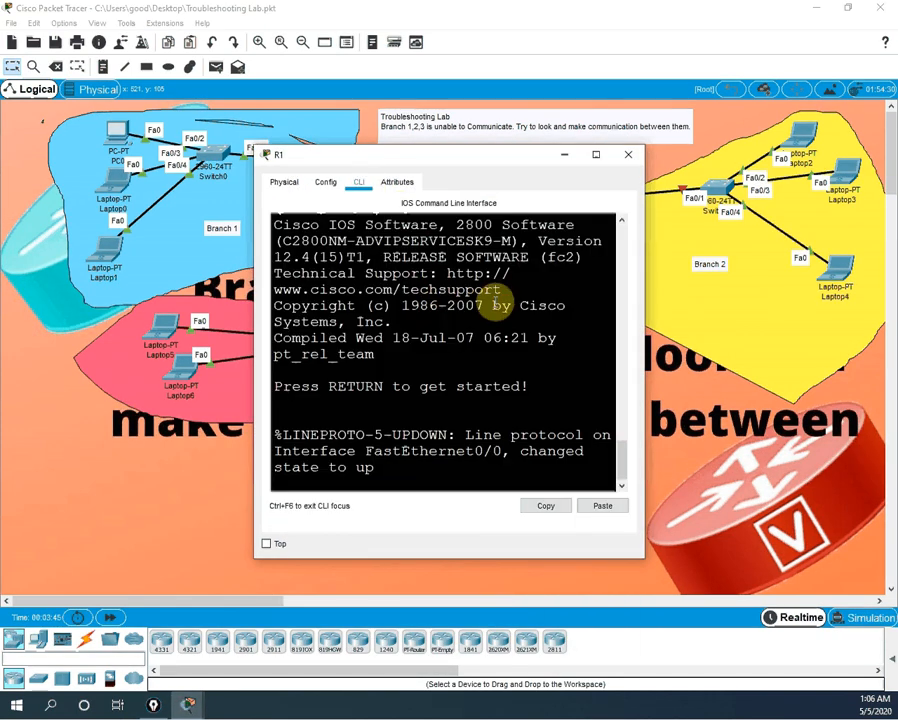
left_click_drag(646, 287, 886, 290)
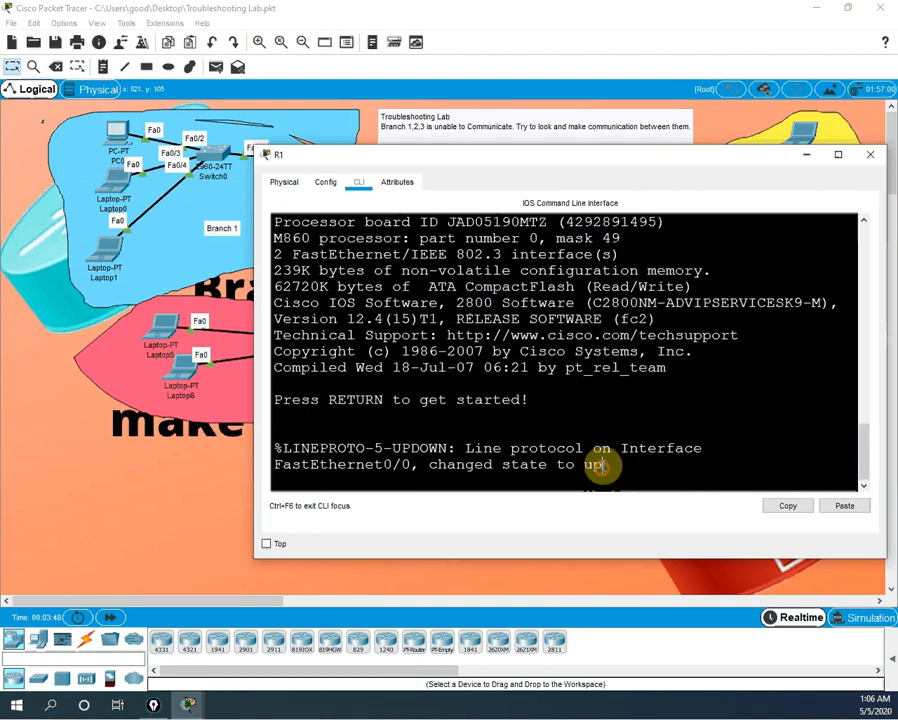
key("Return")
key("Return")
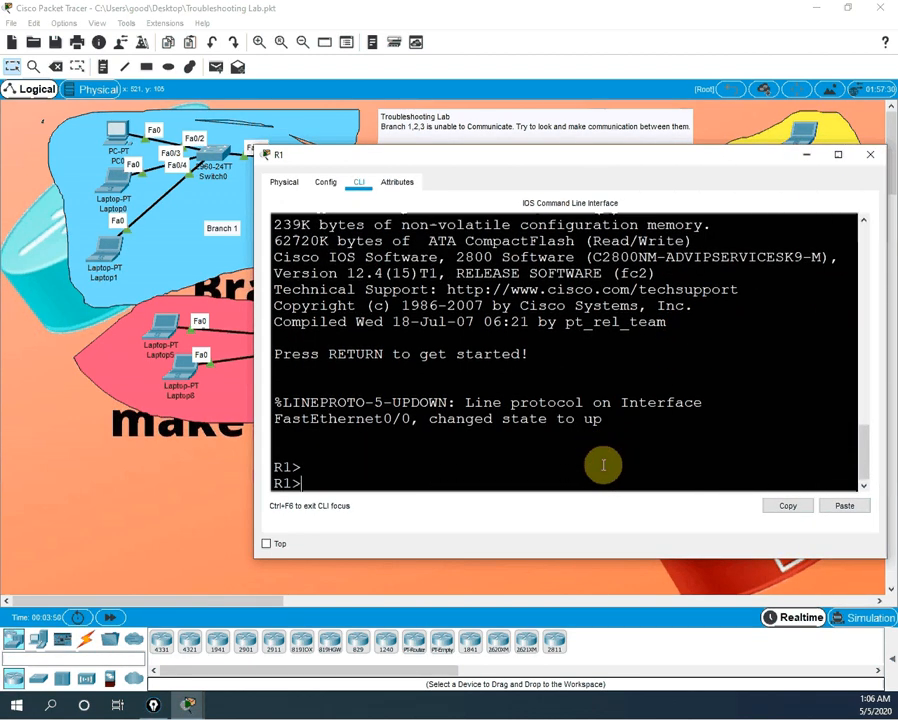
type("en")
key("Return")
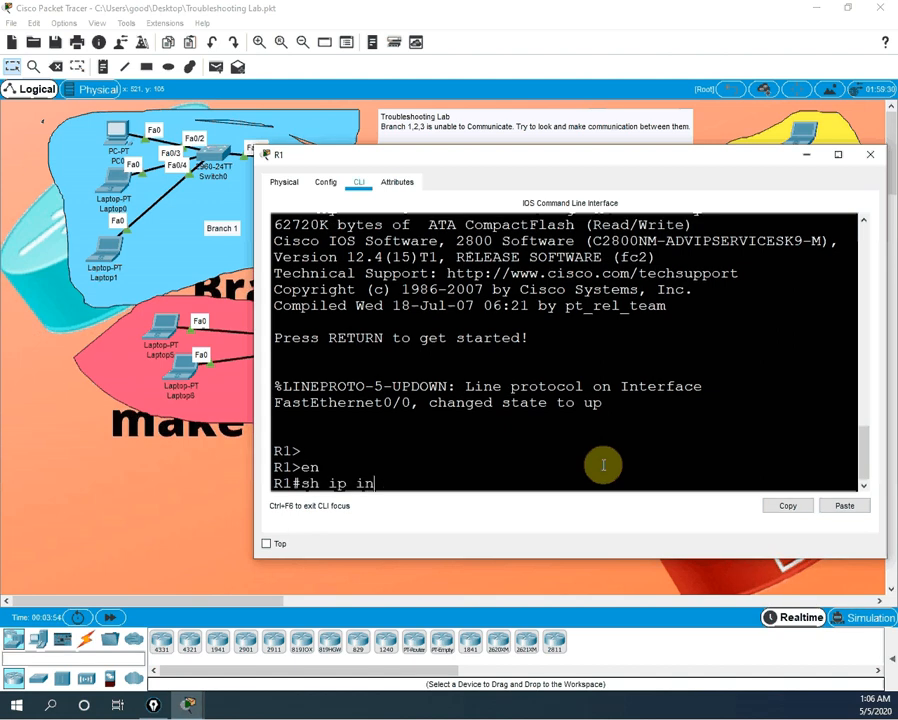
type("sh ip int br")
key("Return")
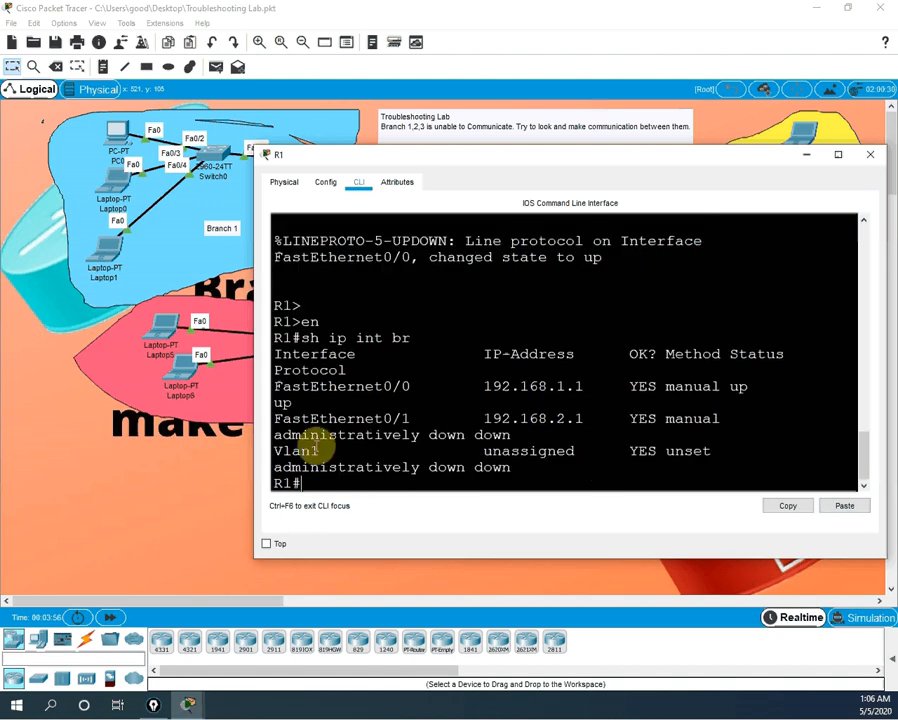
Examine the IP address, status and protocol of R1's FastEthernet0/0, and close the router window.
left_click_drag(277, 386, 598, 386)
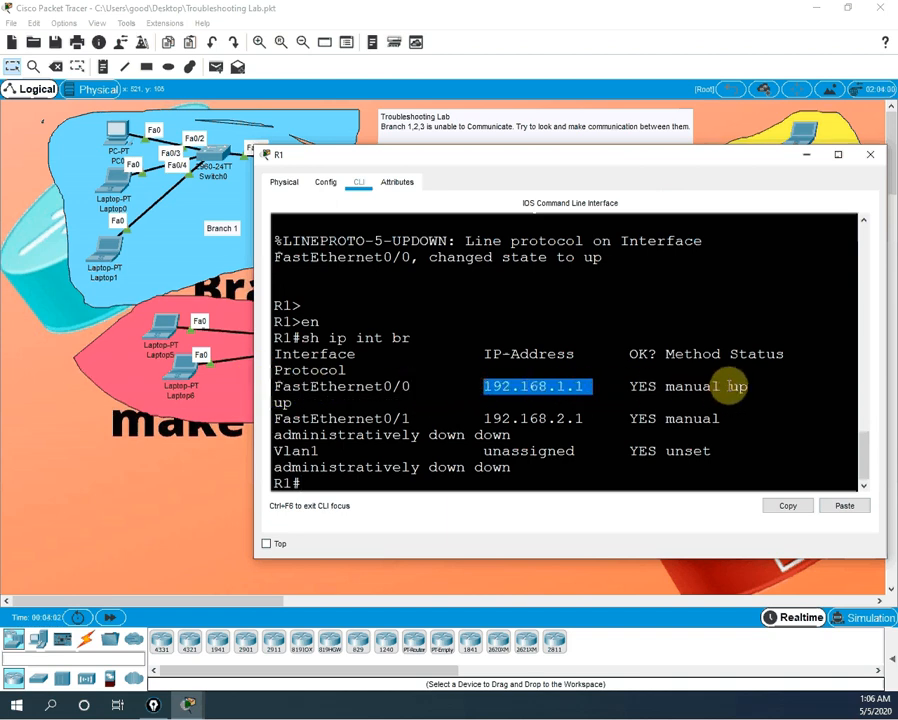
left_click_drag(752, 386, 729, 386)
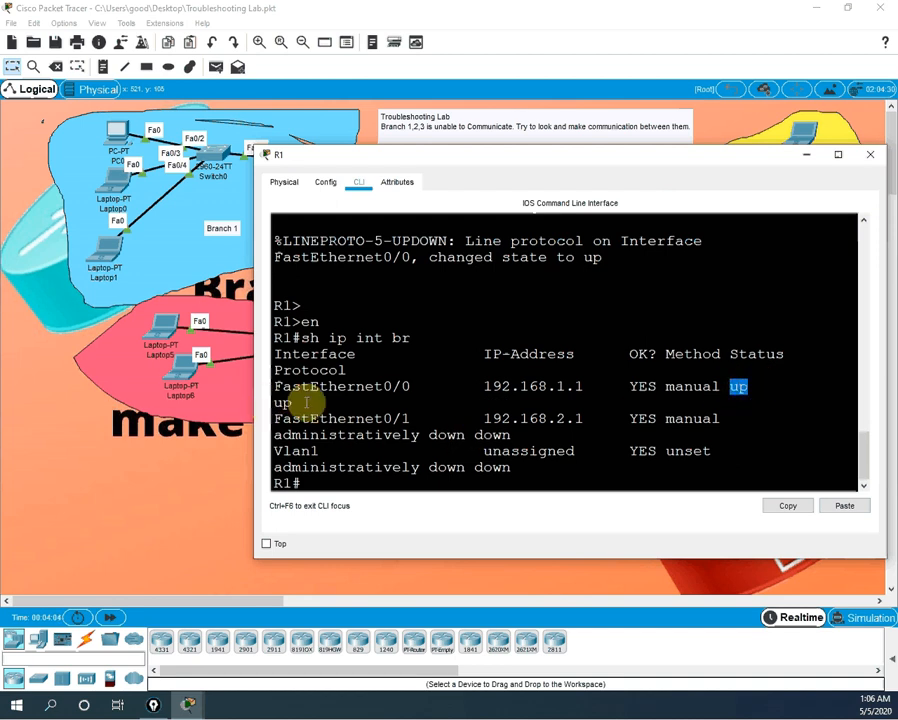
left_click_drag(304, 403, 276, 403)
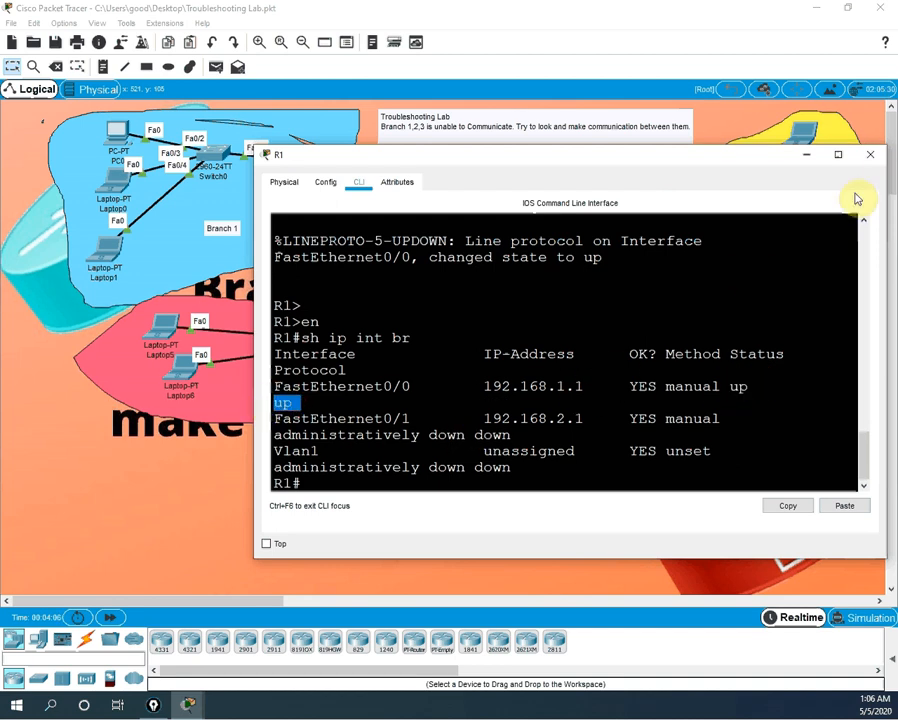
left_click(870, 154)
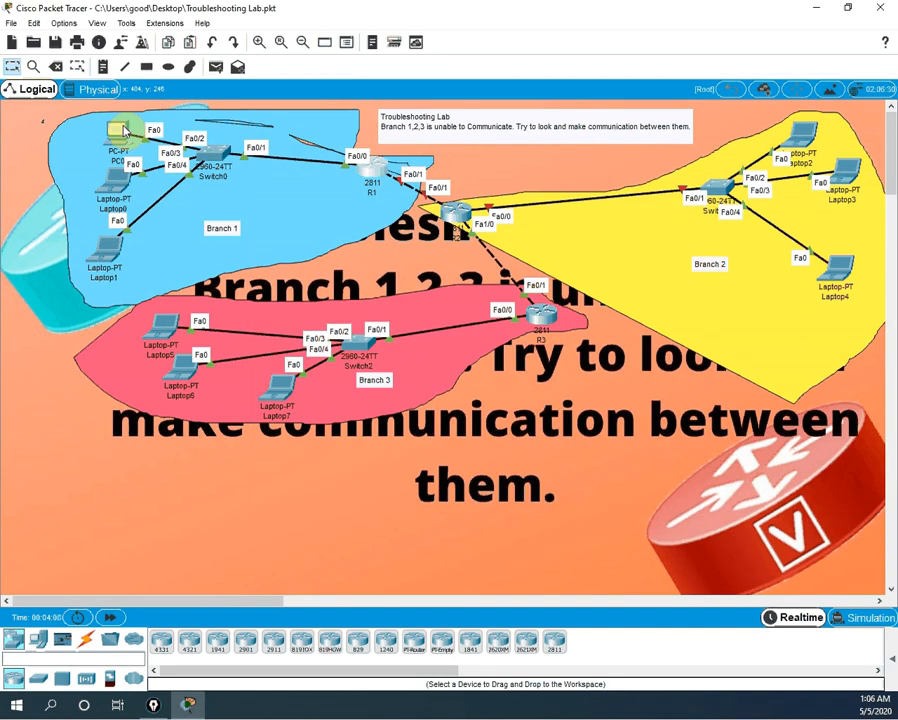
Copy PC0's IP address from its IP configuration and rename the PC0 label to 192.168.1.2.
left_click(116, 130)
left_click(306, 248)
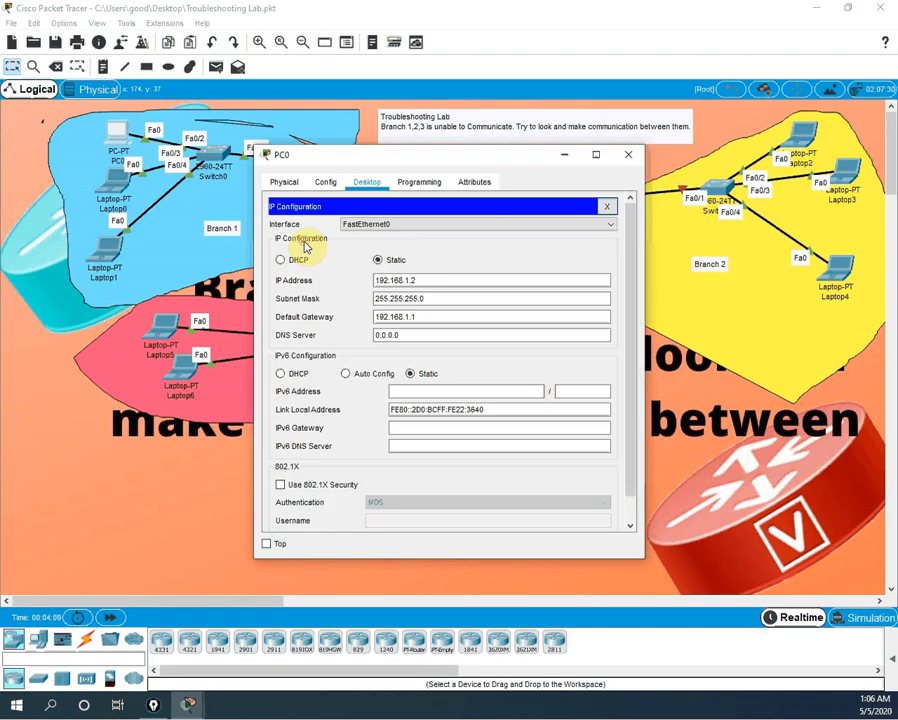
left_click_drag(430, 282, 357, 275)
key("ctrl+c")
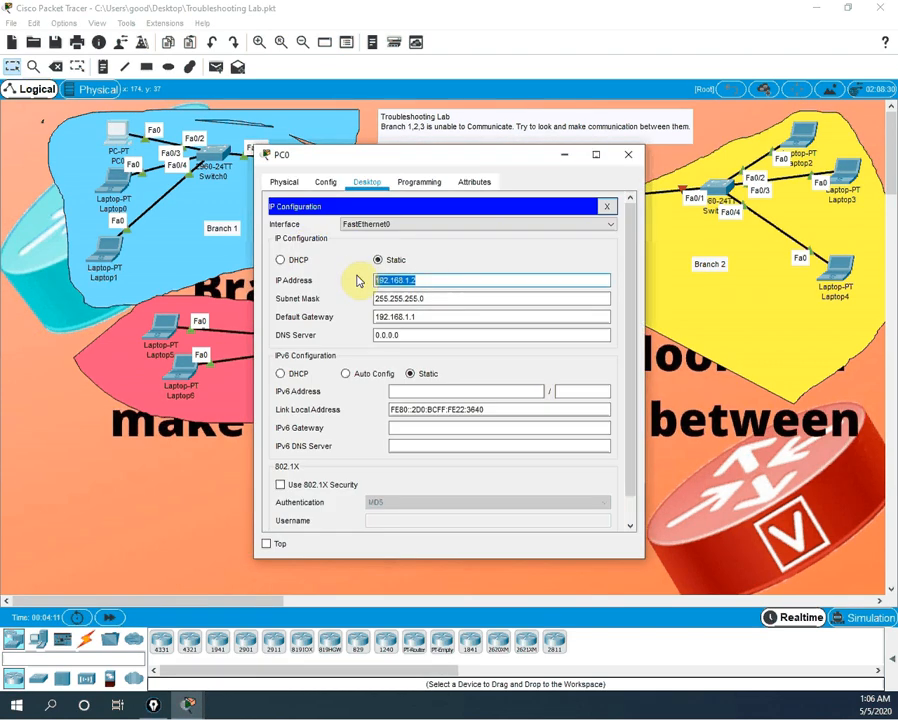
left_click(628, 154)
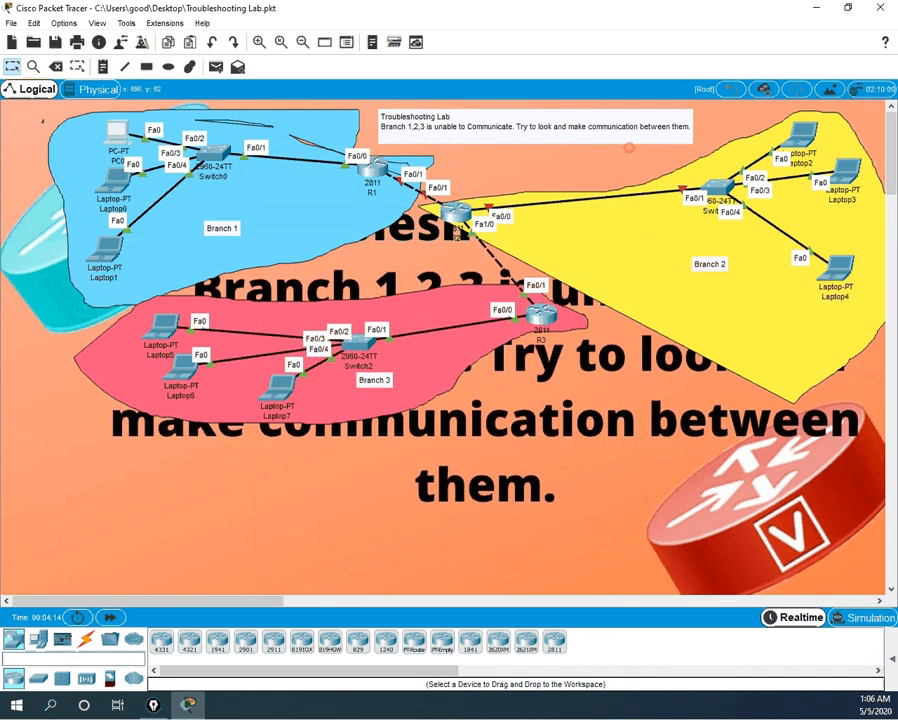
left_click(110, 162)
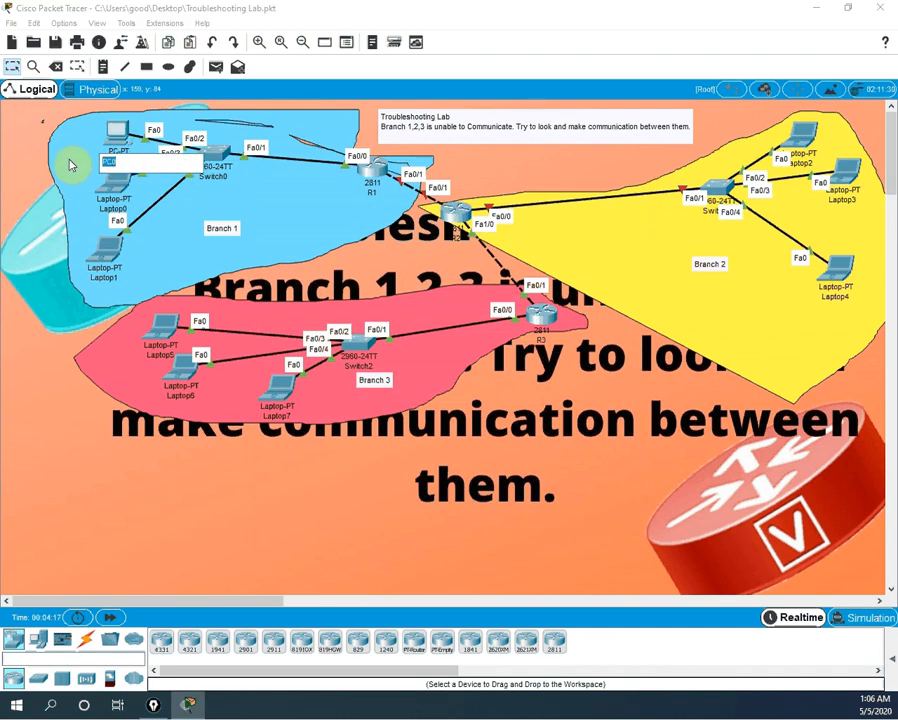
key("ctrl+v")
left_click(10, 154)
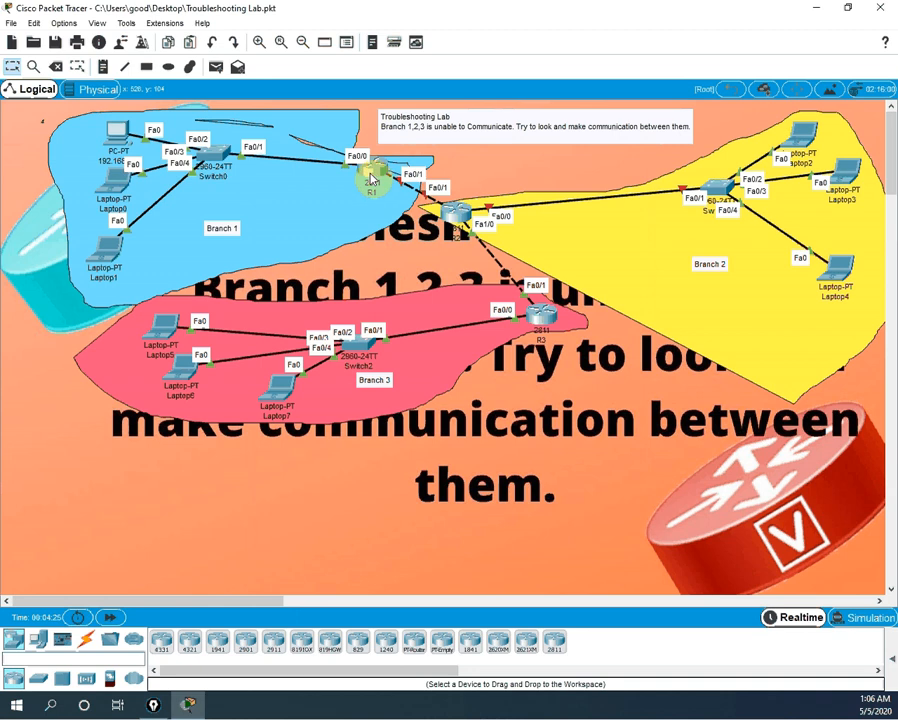
left_click(120, 138)
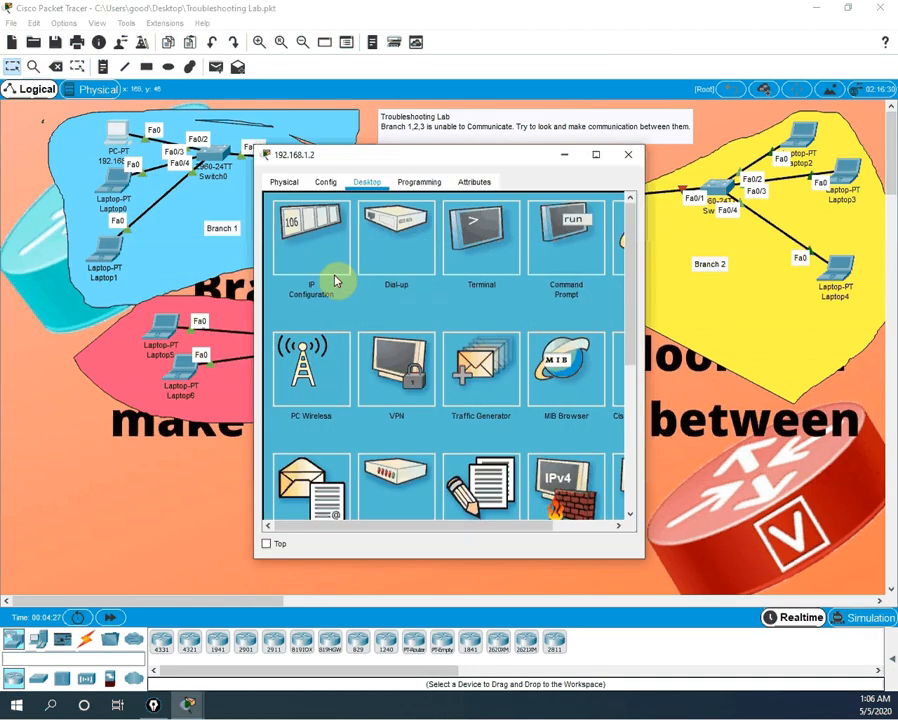
left_click(628, 153)
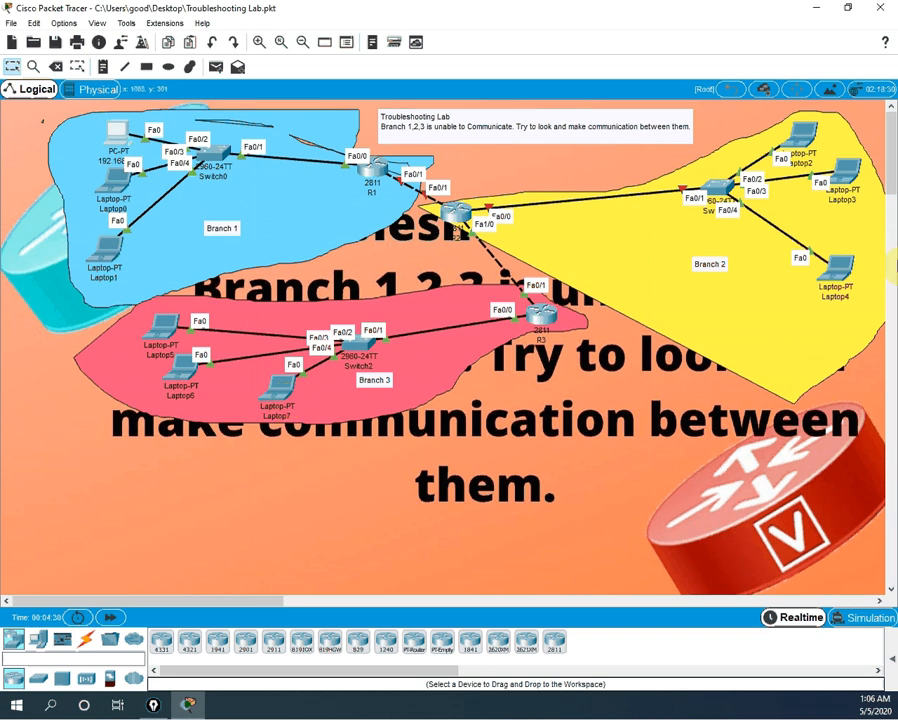
Check the IP address, subnet mask and default gateway in Laptop2's IP configuration, and close the device window.
left_click(806, 136)
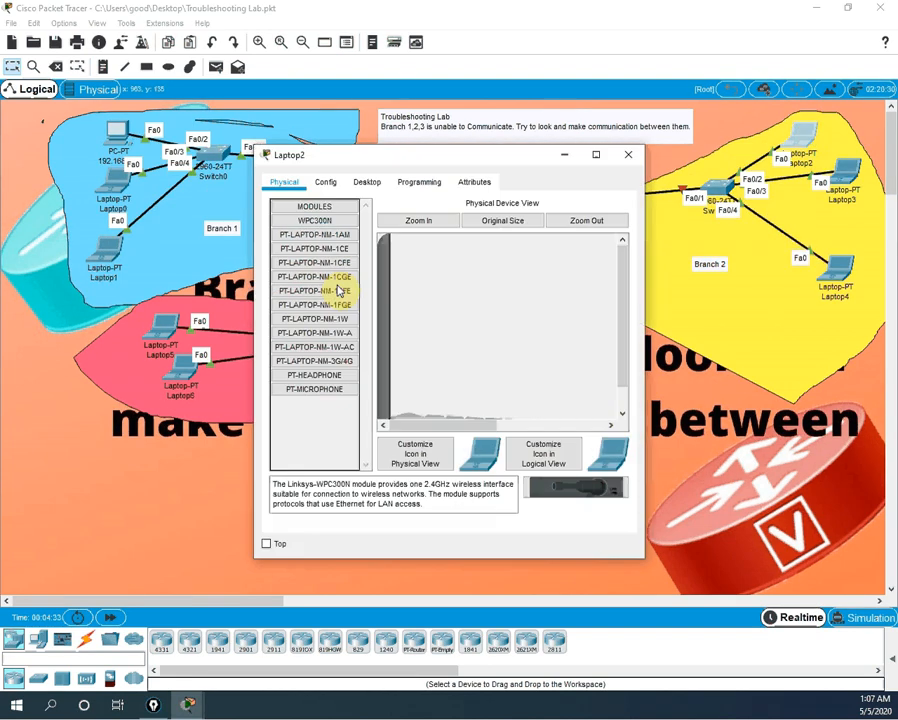
left_click(362, 182)
left_click(310, 230)
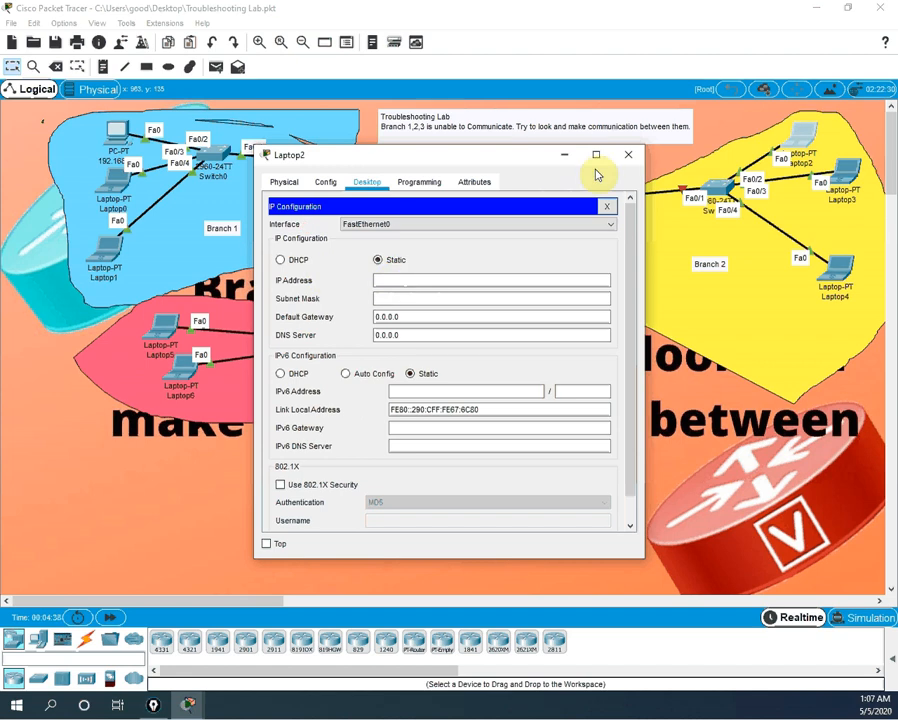
left_click(635, 157)
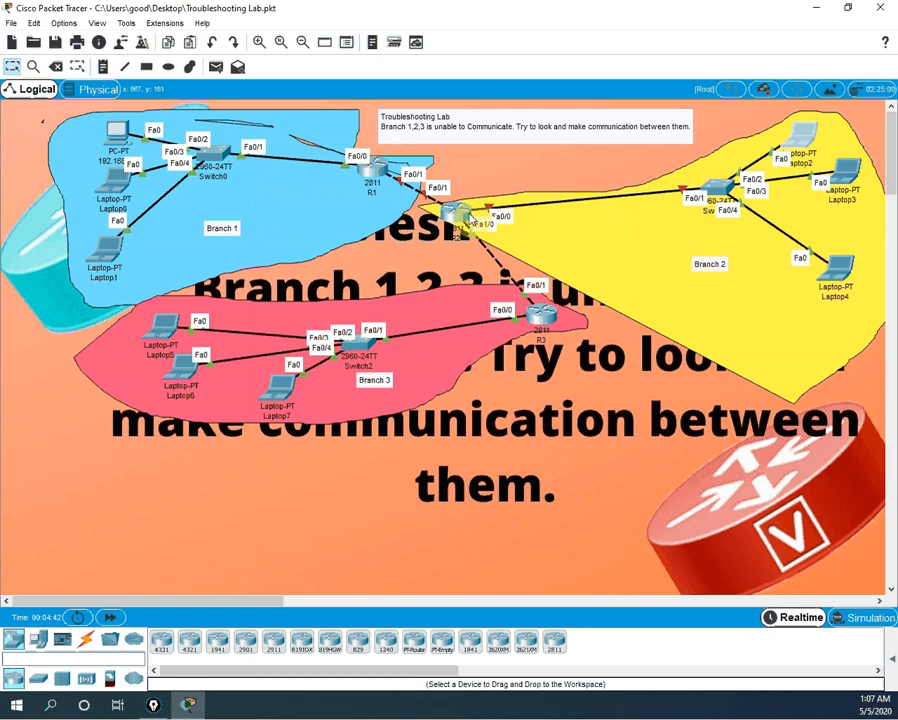
Check the IP configuration of Branch 3's Laptop5 and Laptop6, closing each device window.
mouse_move(470, 222)
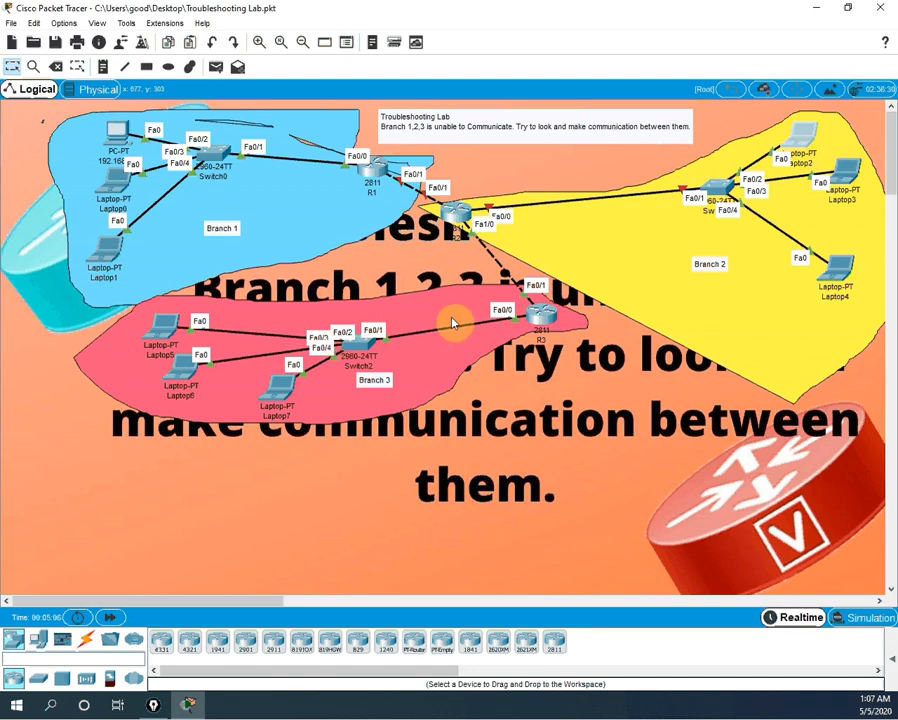
left_click(168, 328)
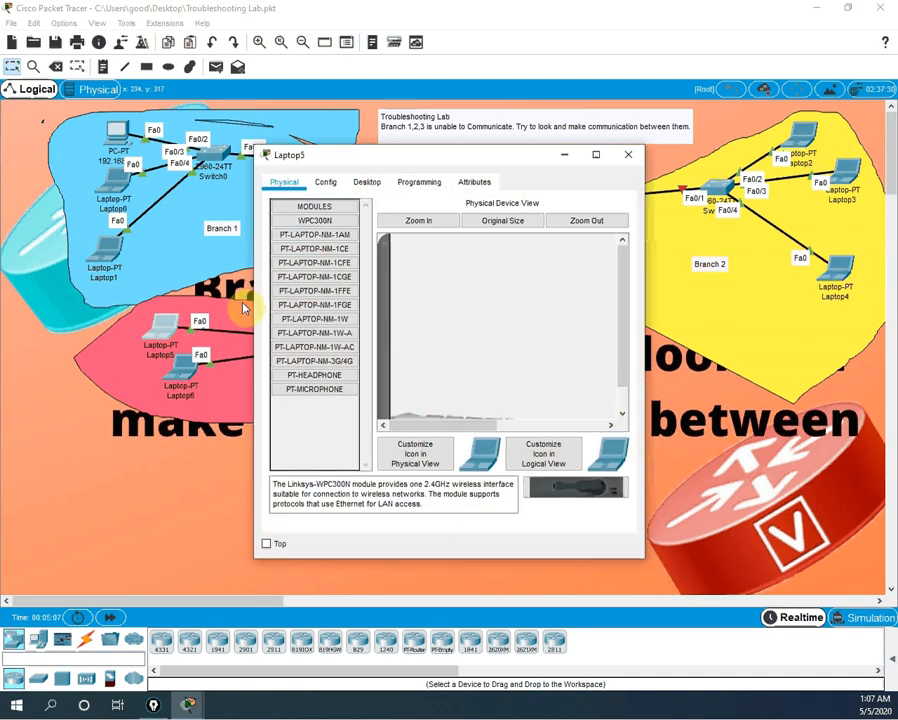
left_click(366, 182)
left_click(318, 260)
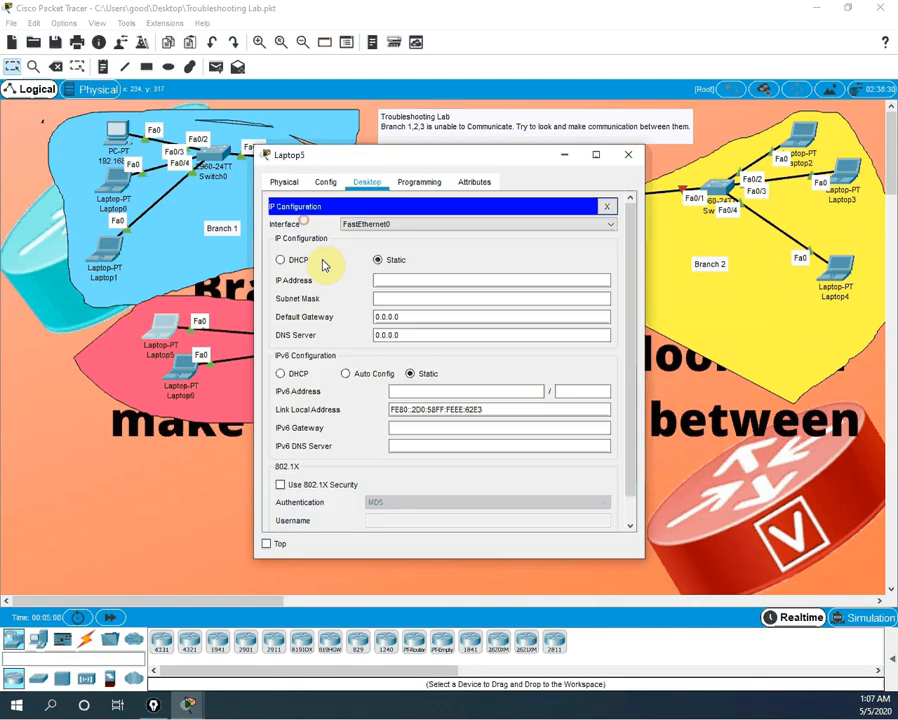
left_click(628, 155)
left_click(180, 372)
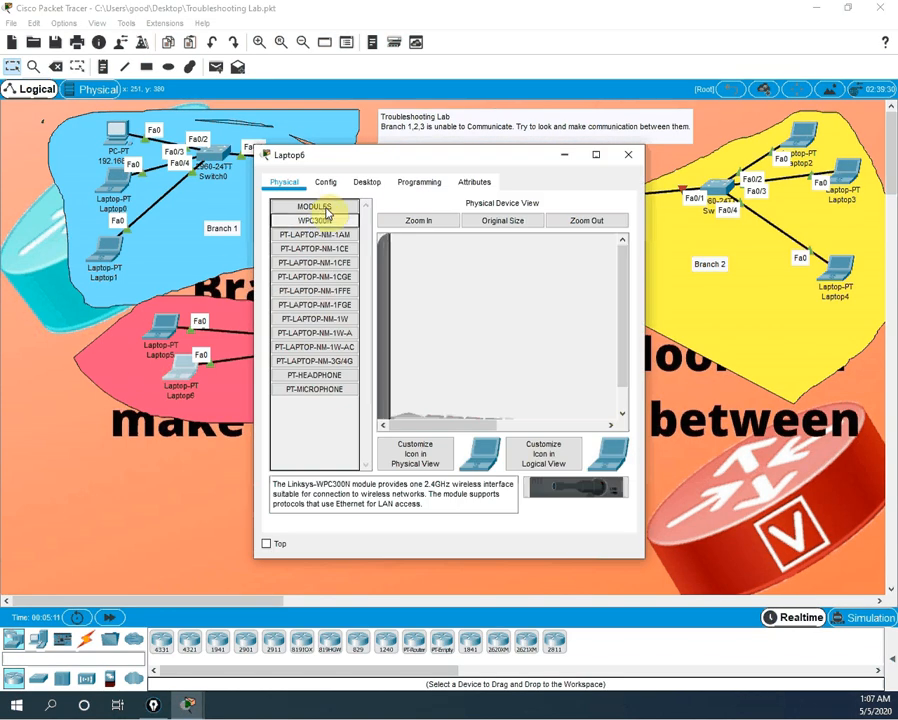
left_click(366, 182)
left_click(320, 230)
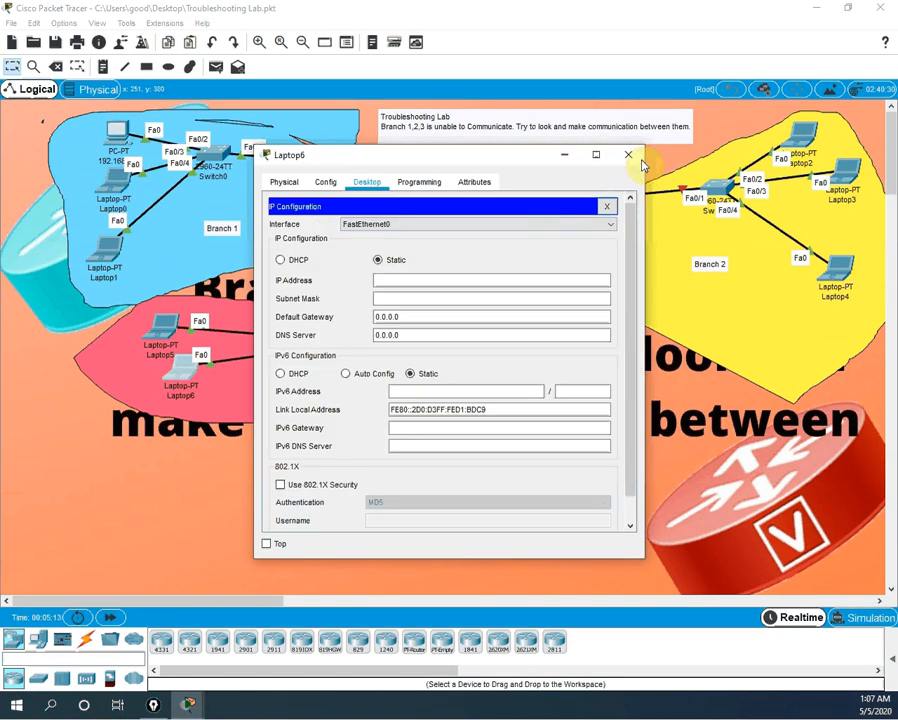
left_click(629, 154)
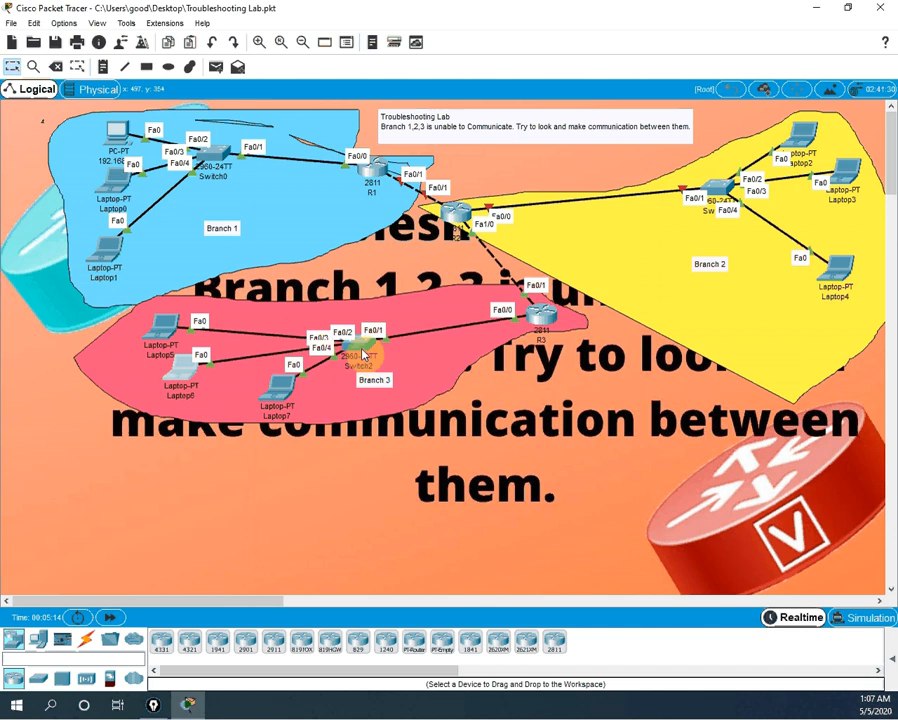
Enter privileged mode on router R3's widened command line and run "sh ip int br" to list its interfaces.
left_click(538, 314)
left_click(356, 183)
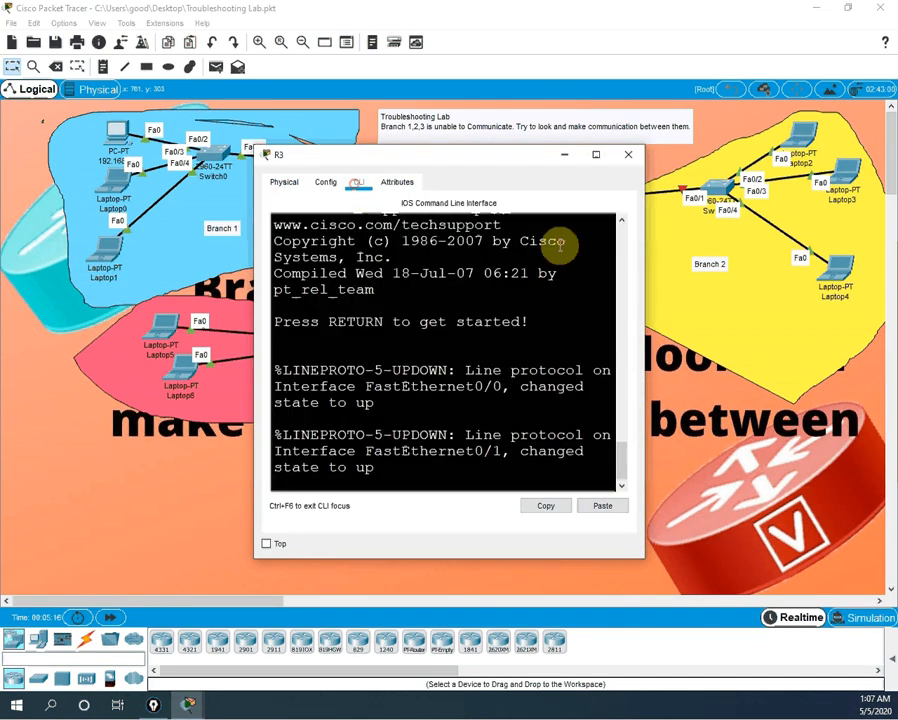
left_click_drag(647, 272, 878, 272)
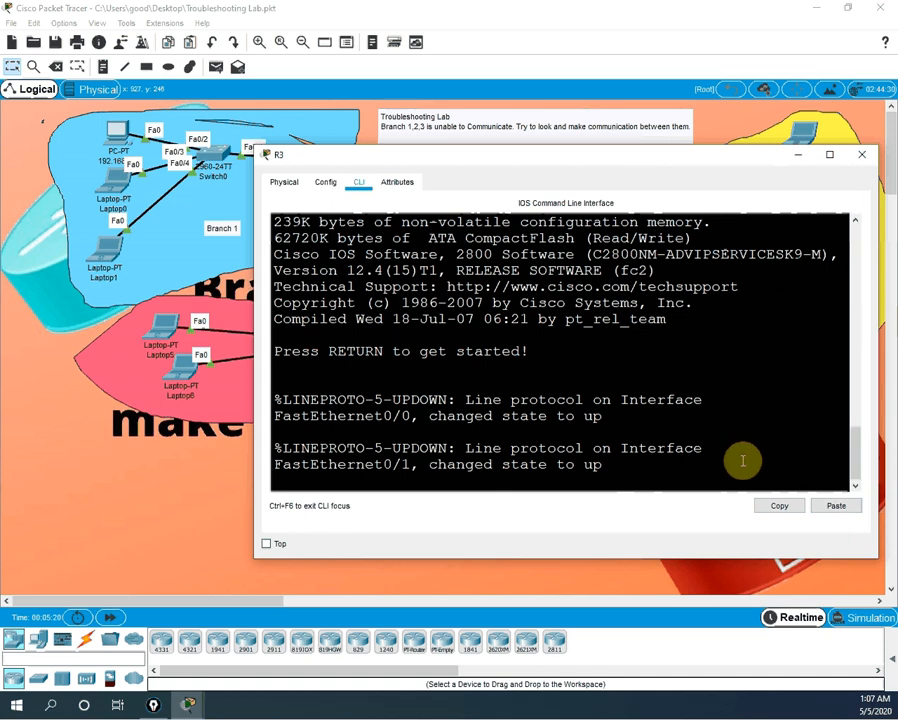
key("Return")
key("Return")
type("en")
key("Return")
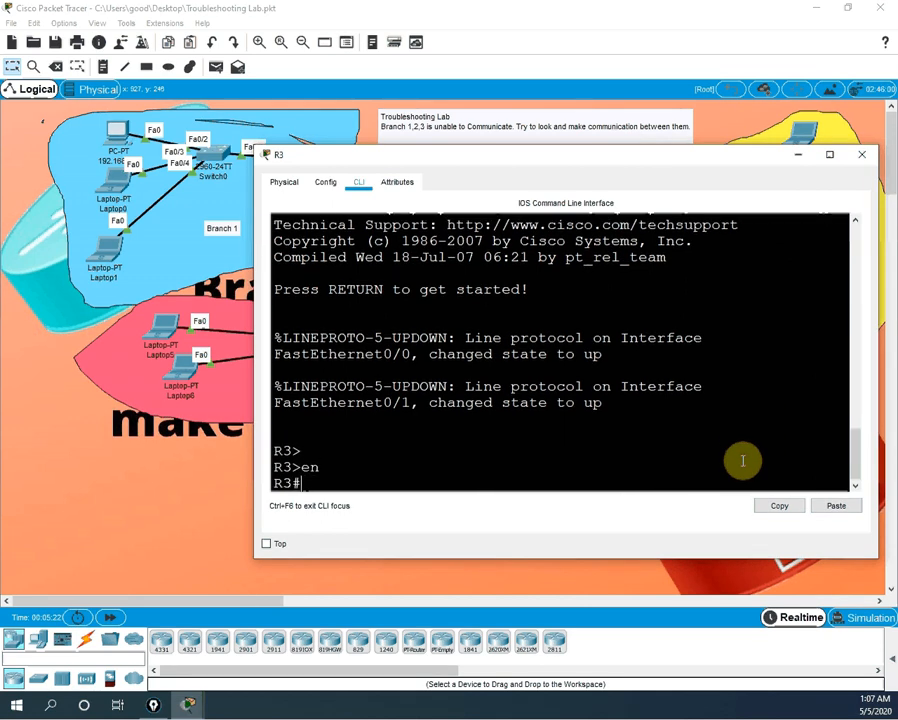
type("sh ip int br")
key("Return")
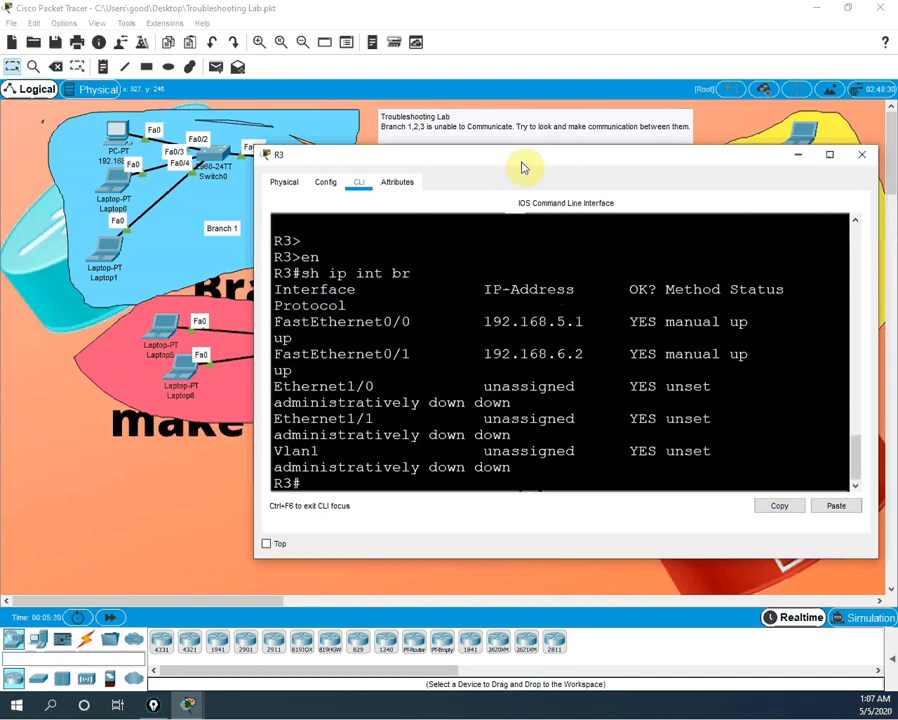
Examine R3's FastEthernet addresses beside the network topology, and minimize the router window.
left_click_drag(525, 156, 584, 400)
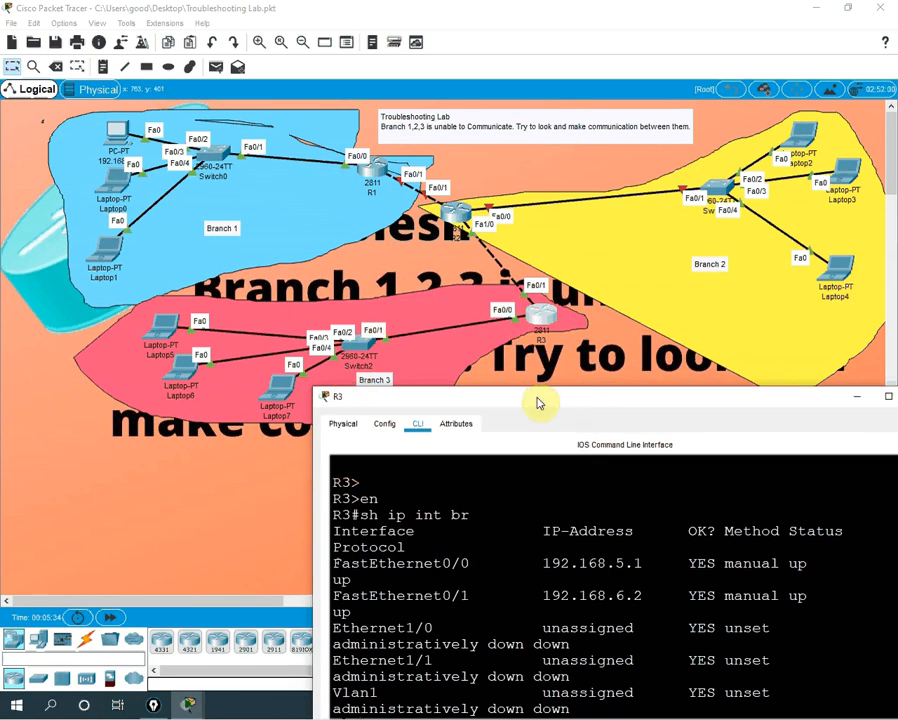
left_click_drag(536, 398, 534, 283)
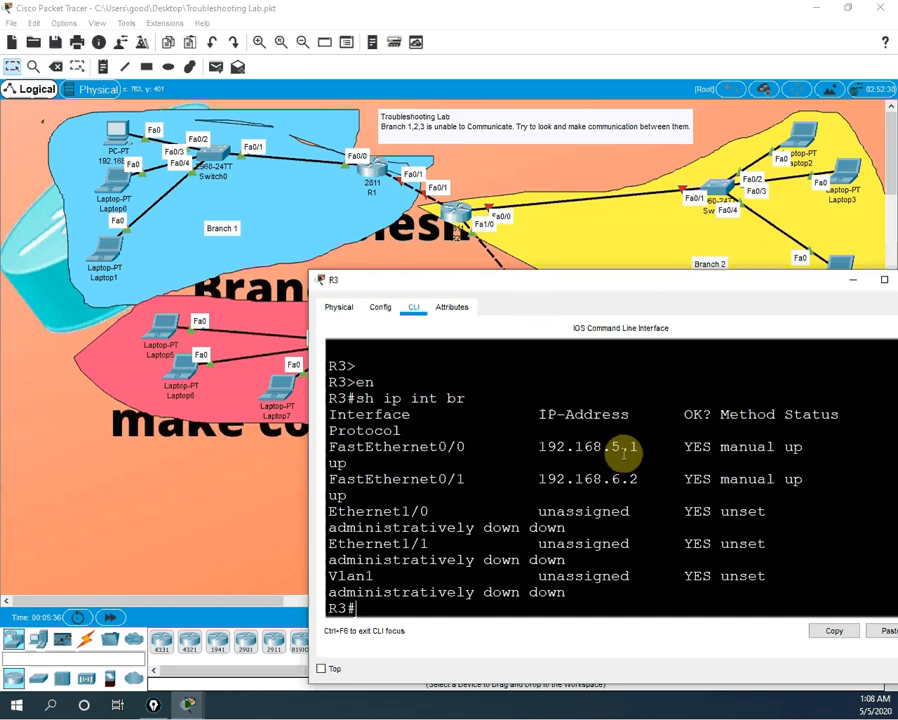
left_click_drag(720, 292, 606, 281)
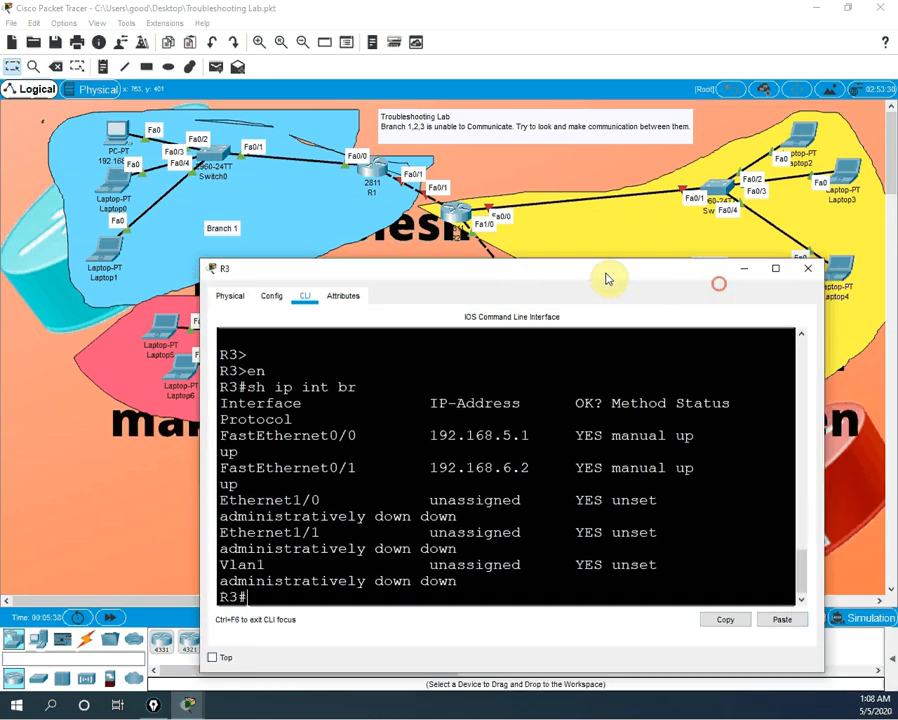
left_click(740, 270)
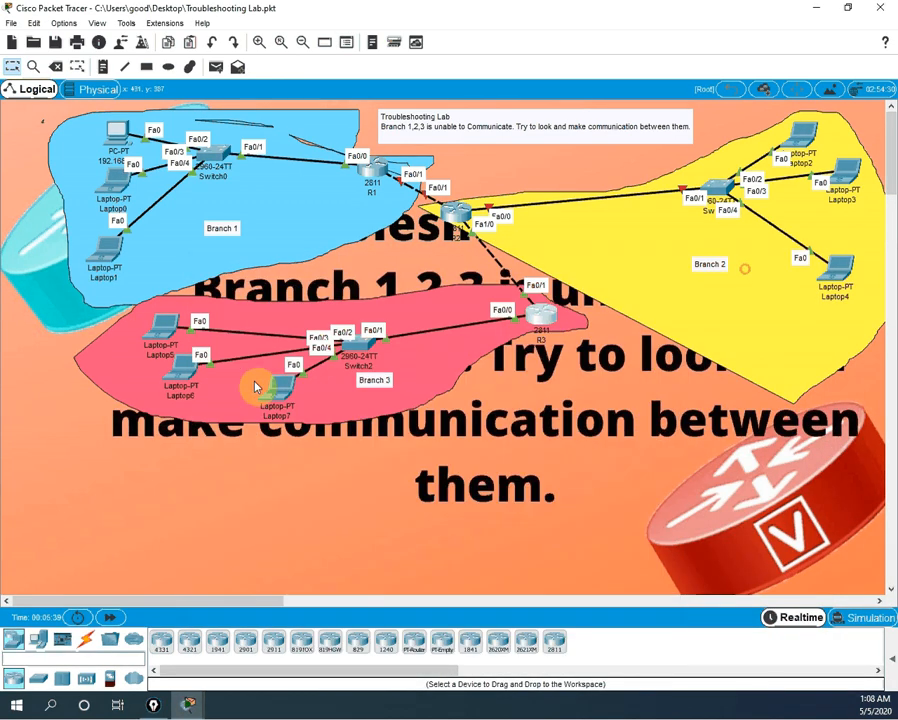
Set Laptop5's static IP address to 192.168.5.2 in its IP configuration.
left_click(166, 326)
left_click(318, 242)
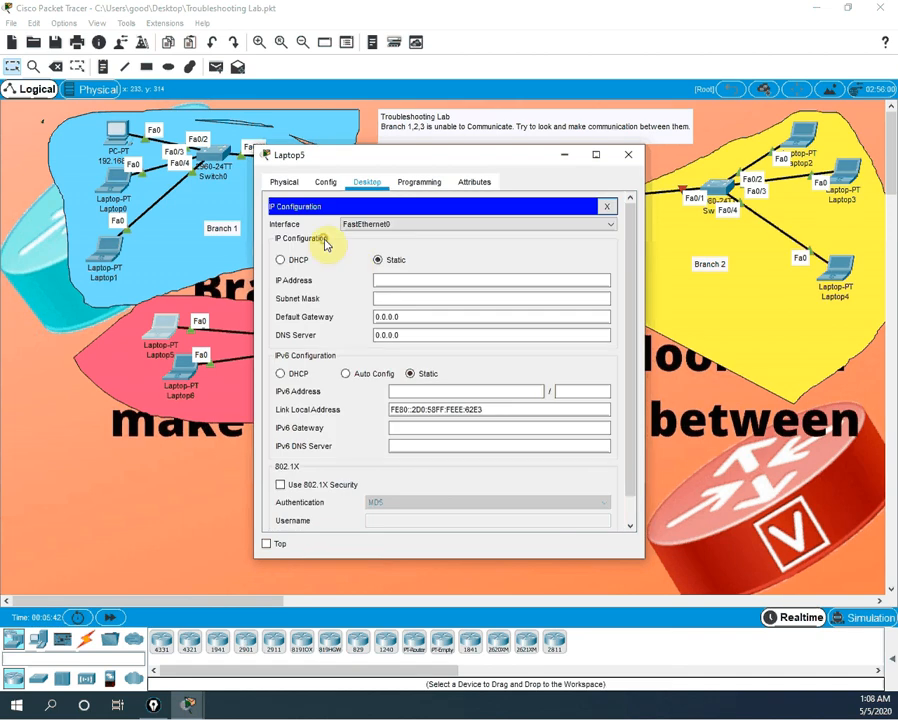
left_click(378, 279)
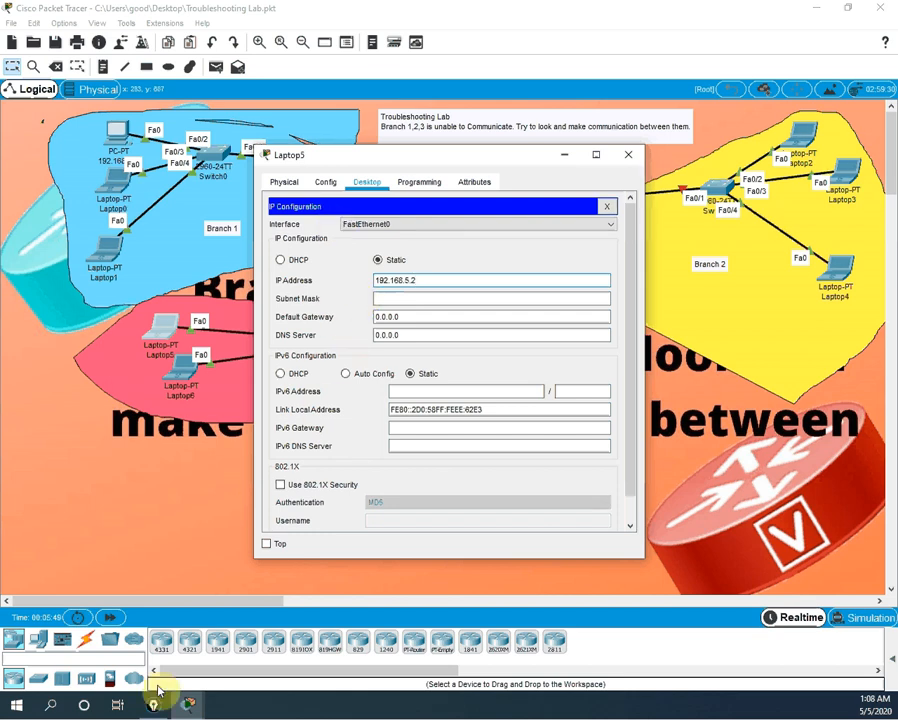
Bring back R3's command-line window and copy the FastEthernet0/0 IP address from the interface list.
left_click(185, 705)
left_click(233, 645)
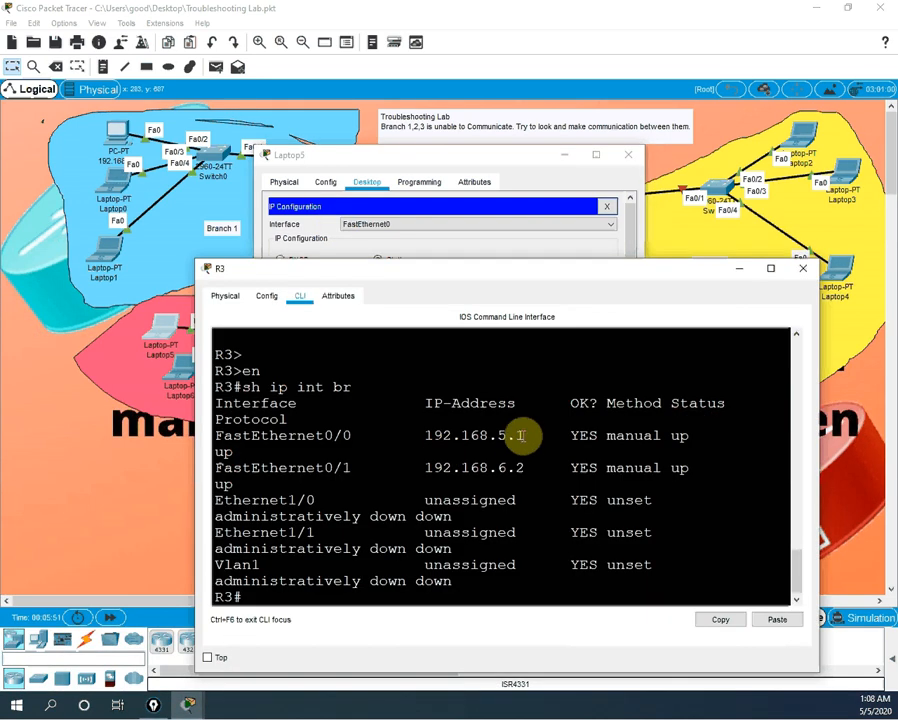
left_click_drag(528, 435, 425, 440)
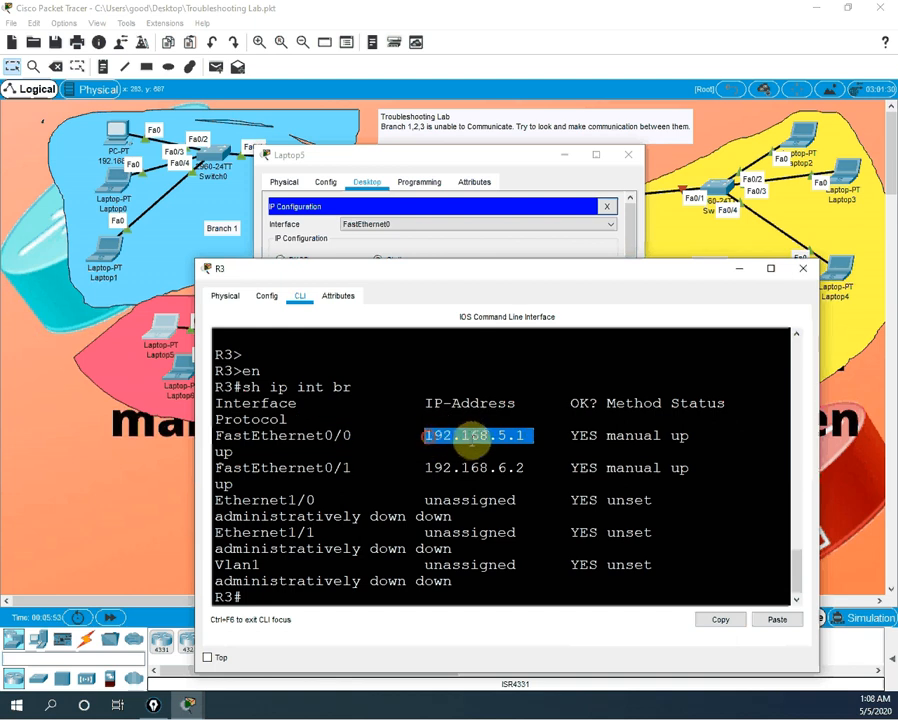
right_click(478, 438)
left_click(494, 446)
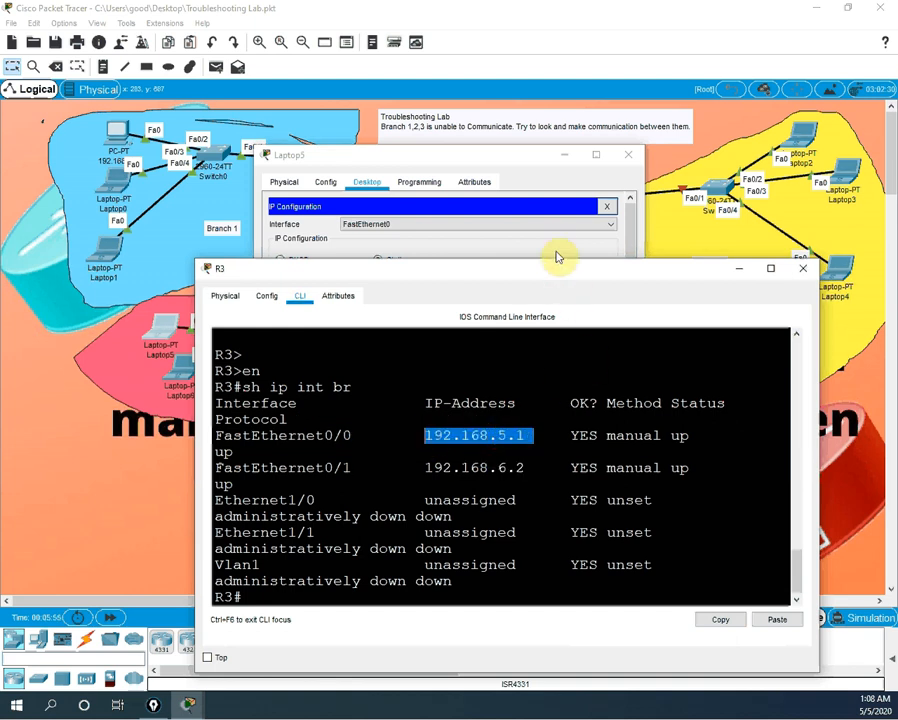
Set Laptop5's subnet mask to 255.255.255.0 and try the copied FastEthernet0/0 address as its default gateway.
left_click(540, 255)
left_click_drag(426, 317, 325, 305)
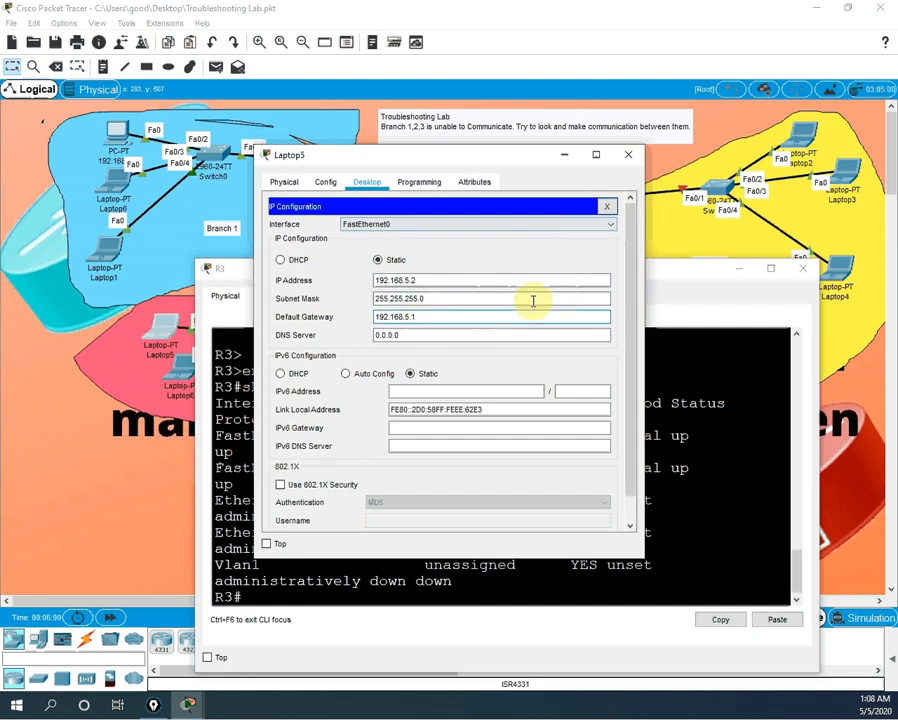
left_click(605, 207)
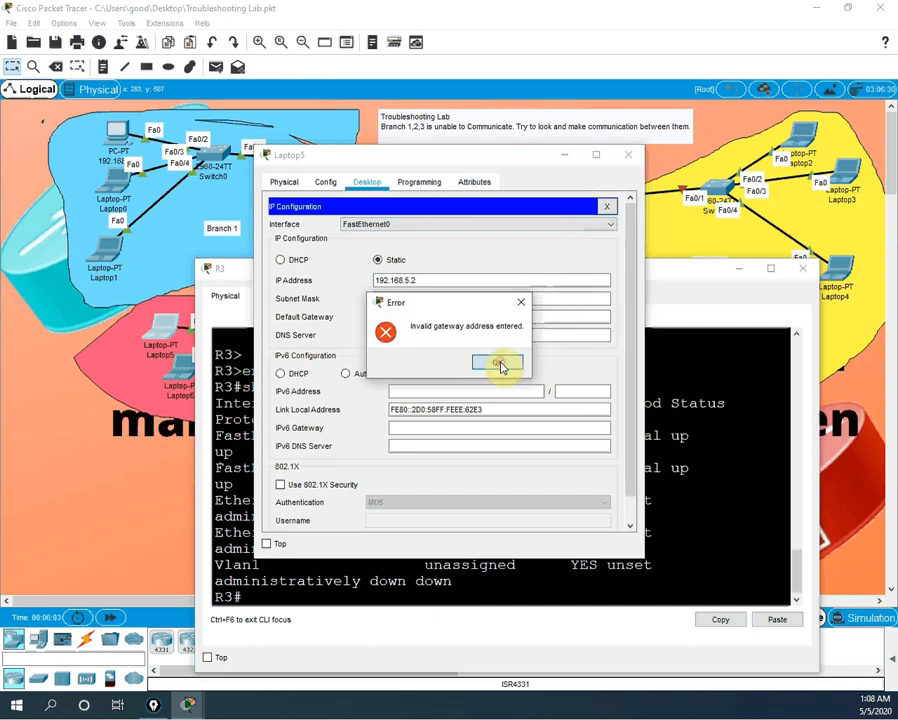
left_click(500, 366)
Re-enter Laptop5's default gateway as 192.168.5.1.
left_click(428, 314)
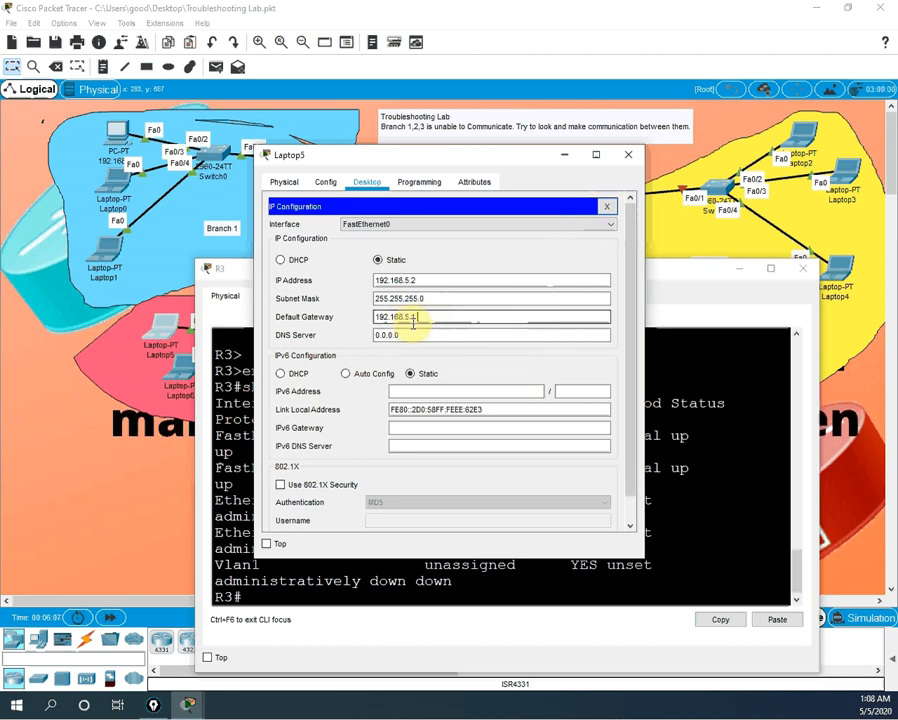
left_click(476, 296)
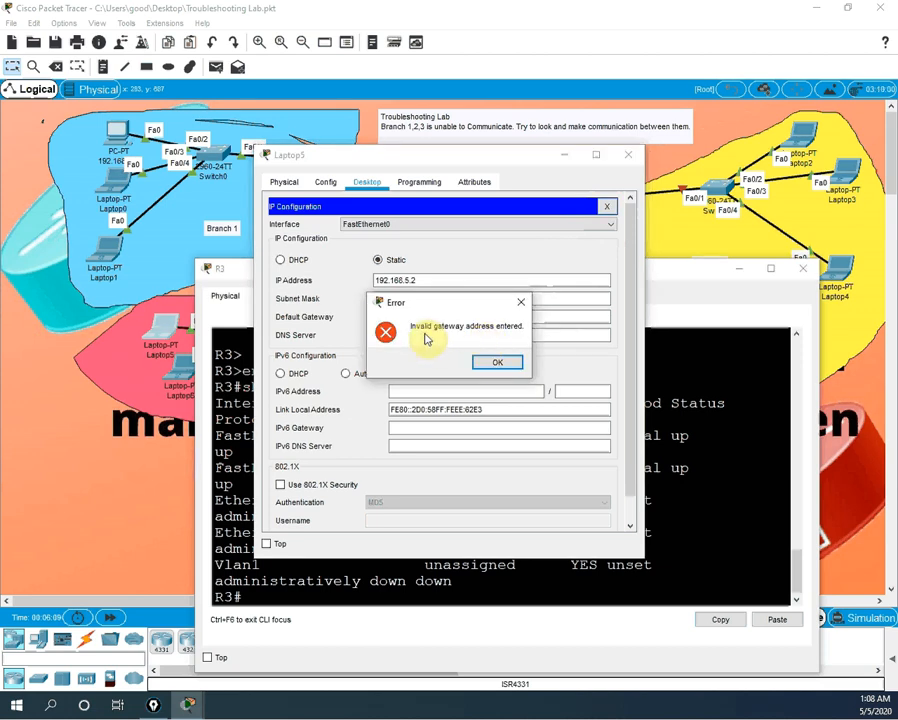
left_click(497, 363)
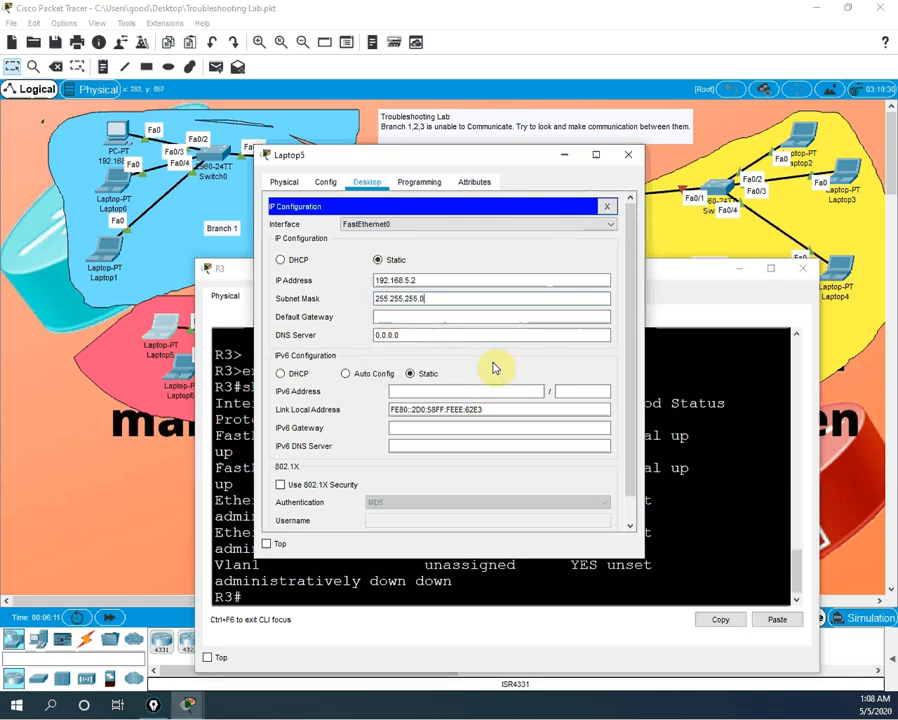
left_click(405, 320)
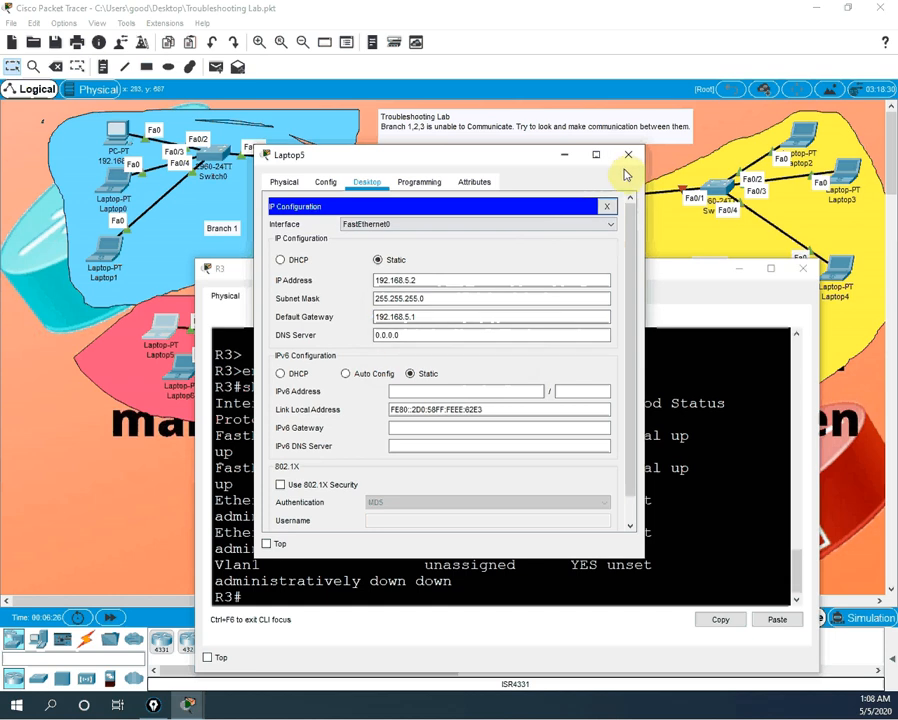
left_click(606, 209)
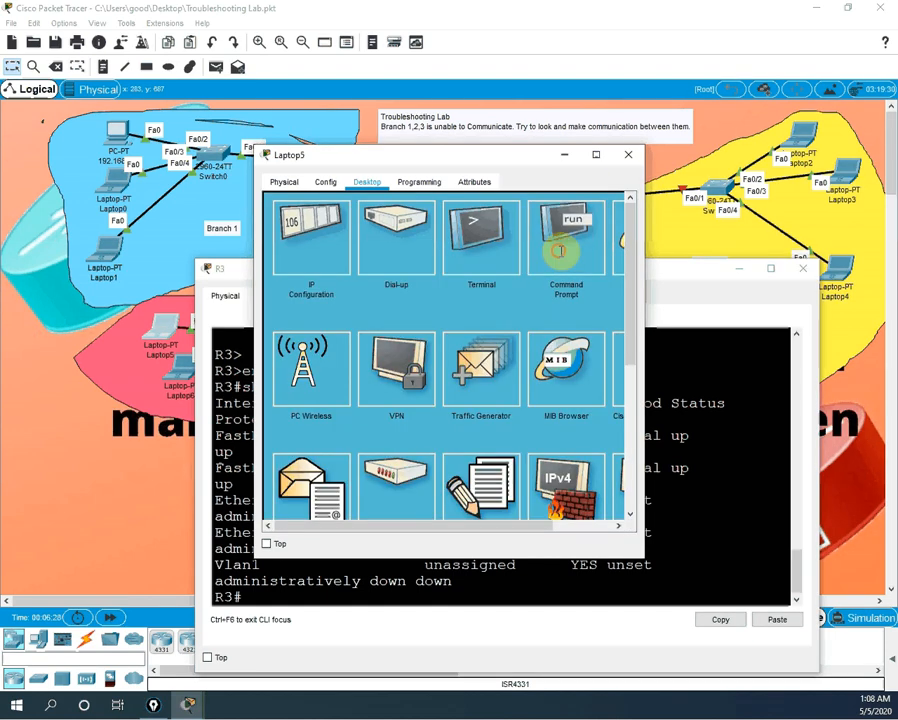
left_click(562, 250)
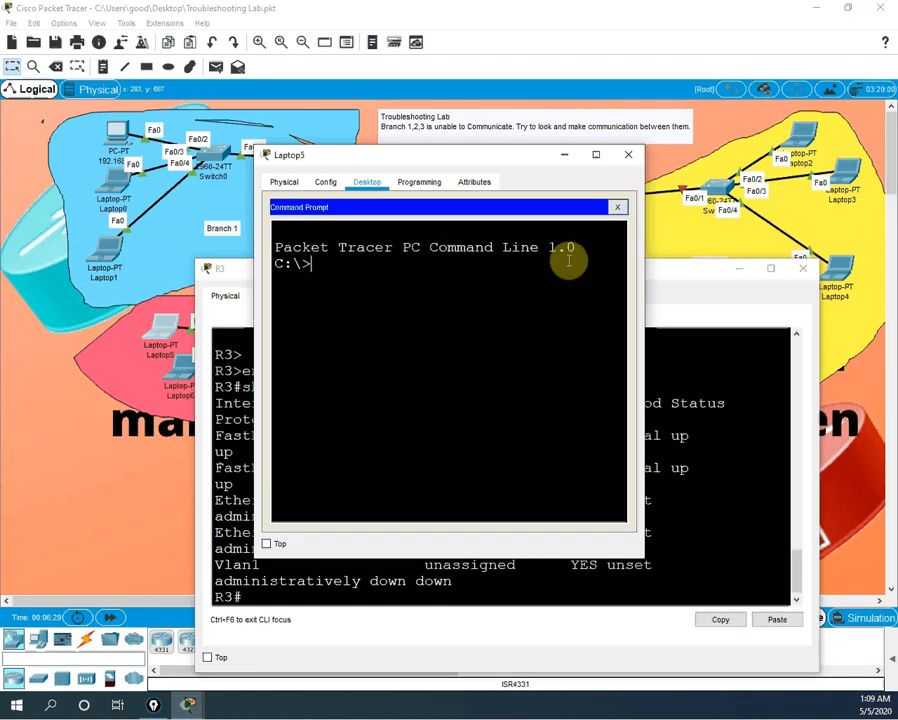
left_click(621, 157)
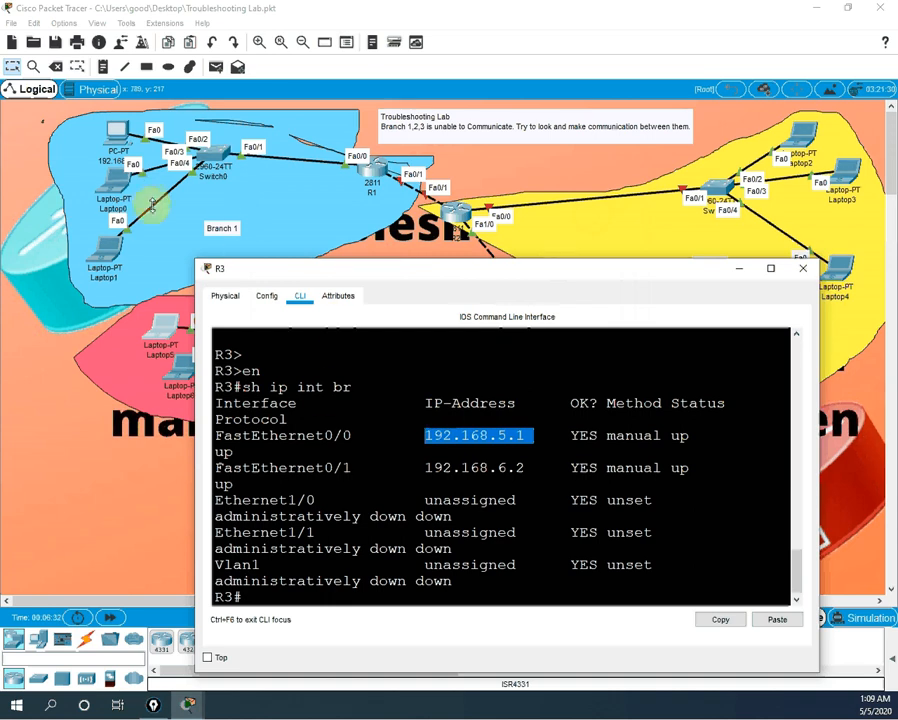
left_click_drag(288, 268, 447, 310)
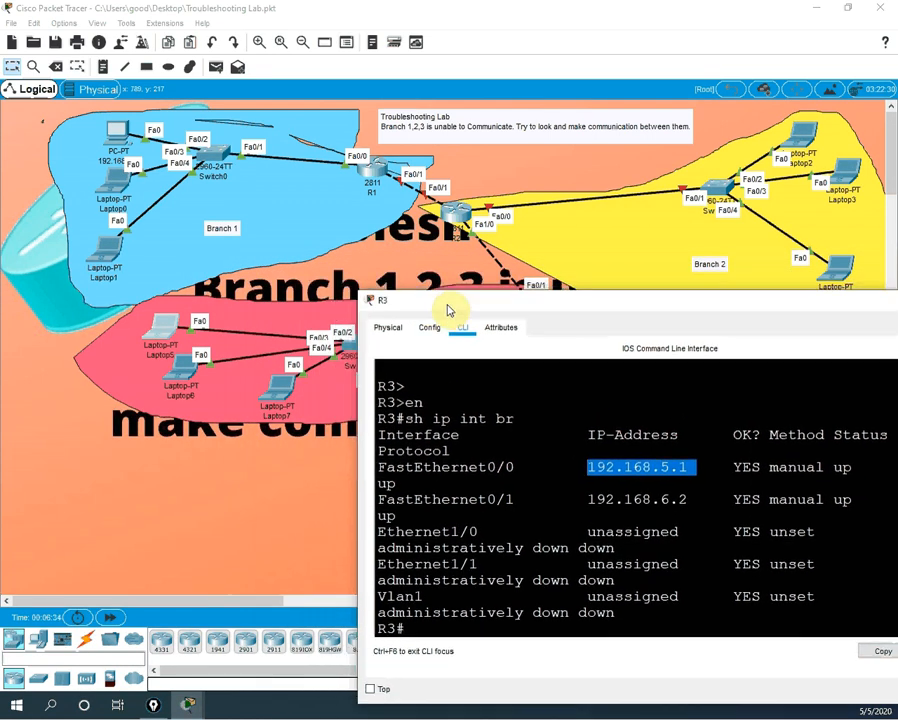
Review Laptop5's static IP address, subnet mask and default gateway in its IP configuration.
left_click(164, 326)
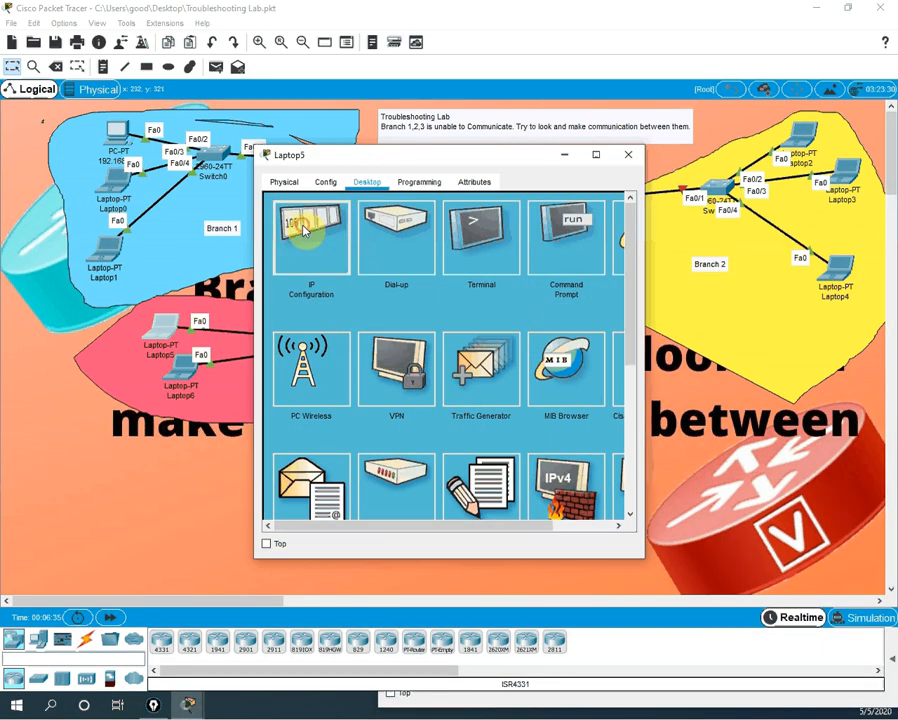
left_click(305, 230)
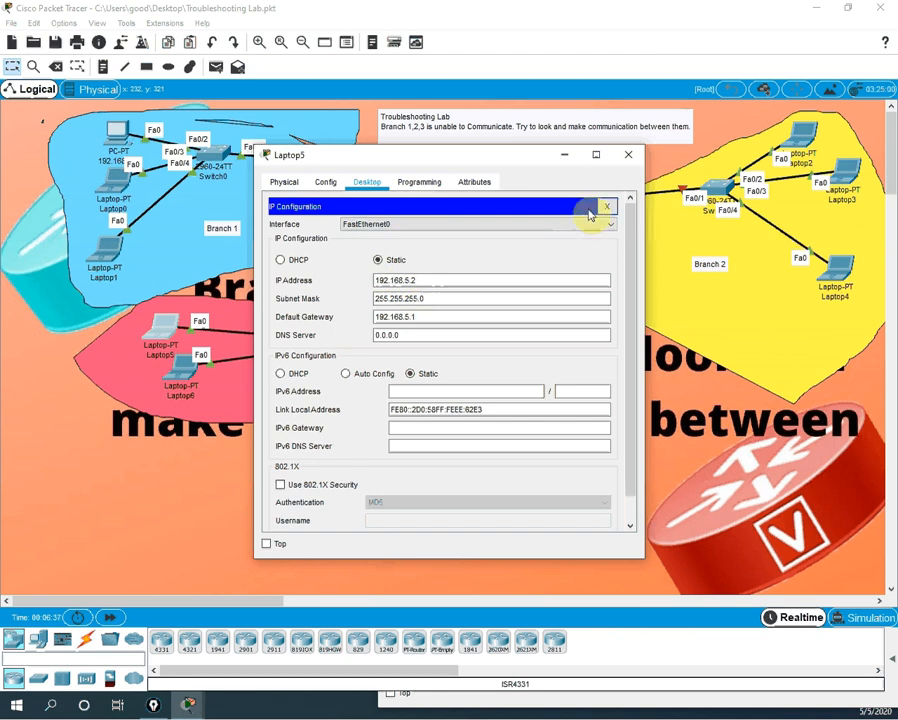
left_click(607, 207)
Open Laptop5's command prompt, keep its window on top, and shift Laptop0 to uncover the name label of Branch 1's PC.
left_click(584, 252)
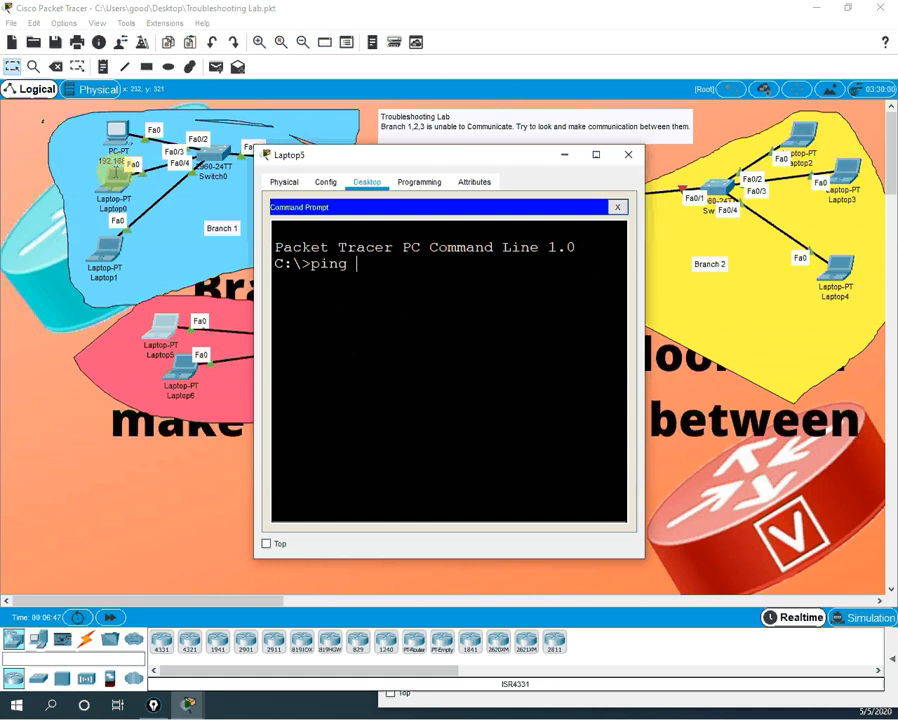
left_click_drag(340, 155, 403, 219)
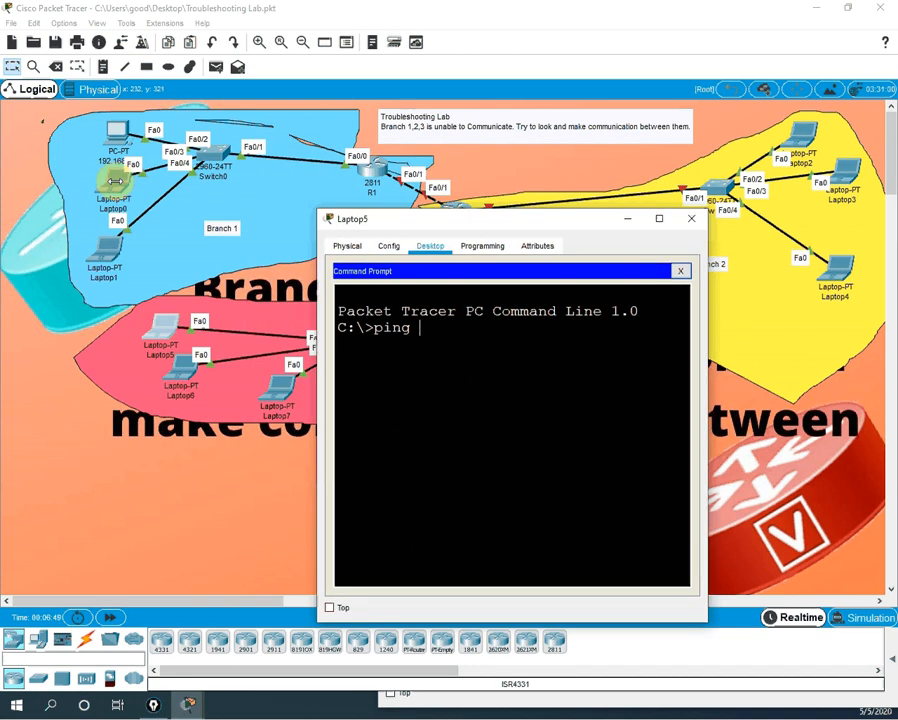
left_click(329, 607)
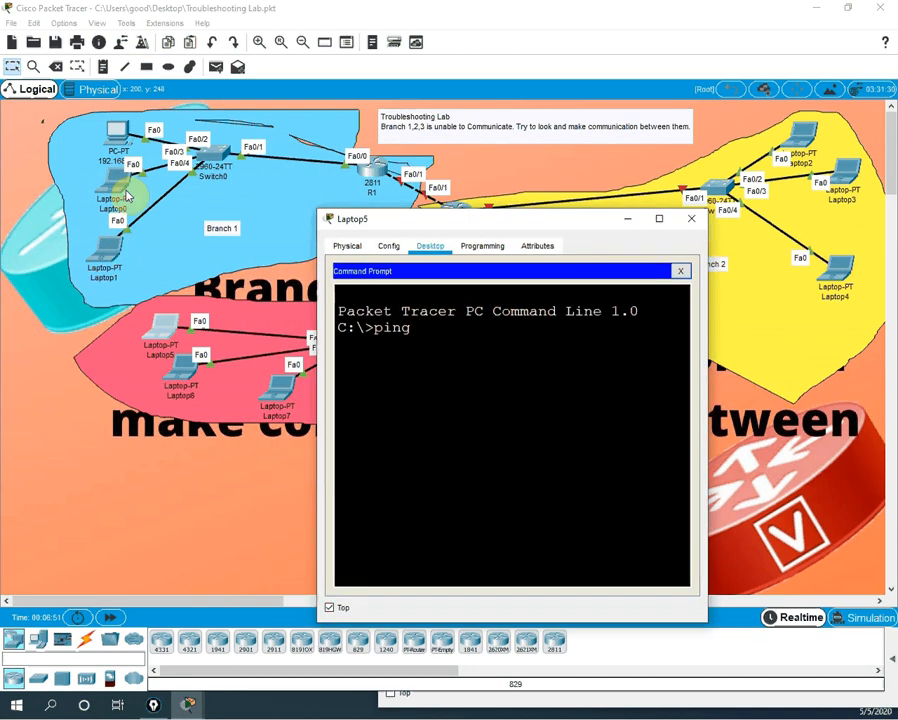
left_click_drag(127, 196, 97, 205)
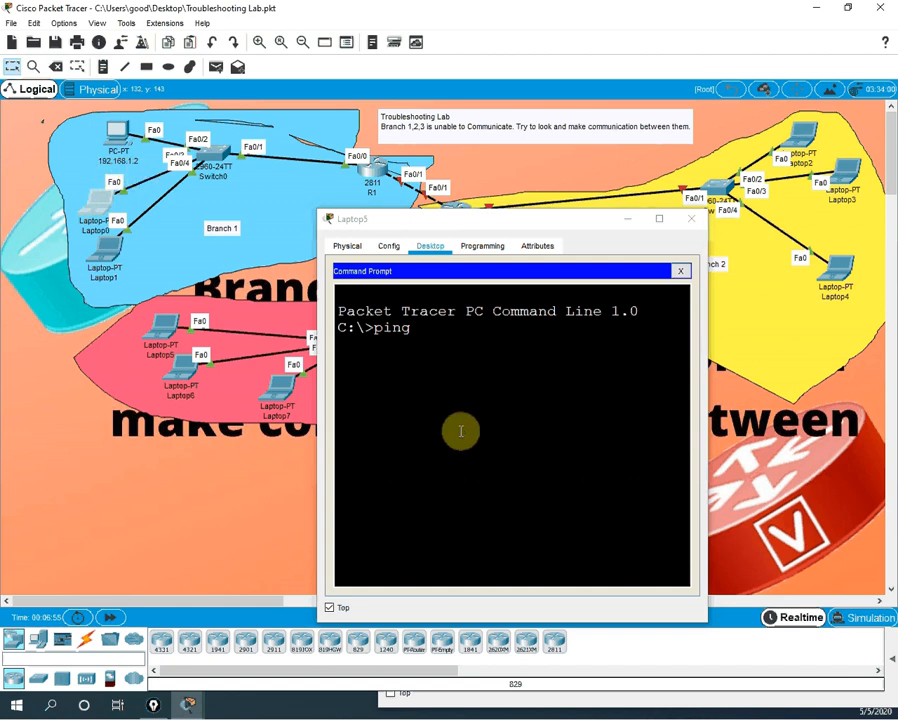
Ping 192.168.1.2 from Laptop5, highlight the first reply's status in the widened window, and minimize the window.
left_click(449, 377)
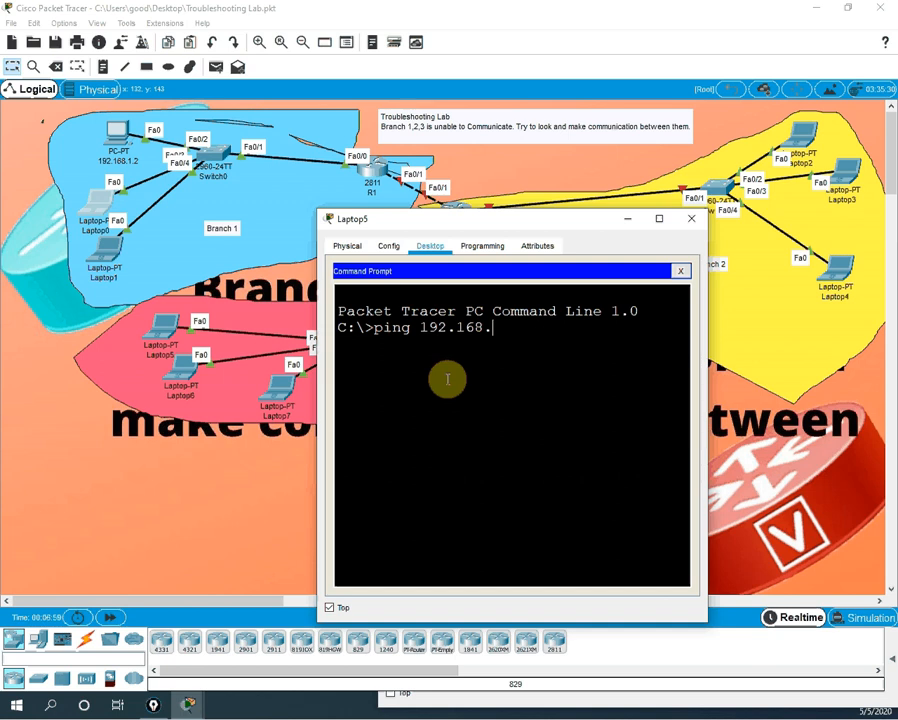
type("1.2")
key("Return")
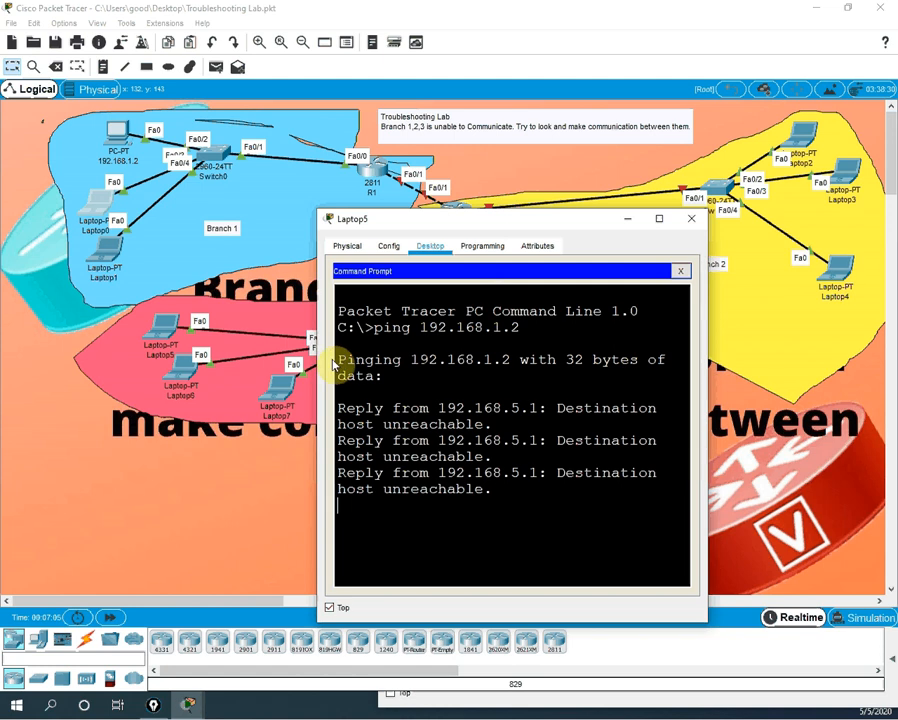
left_click_drag(314, 347, 102, 365)
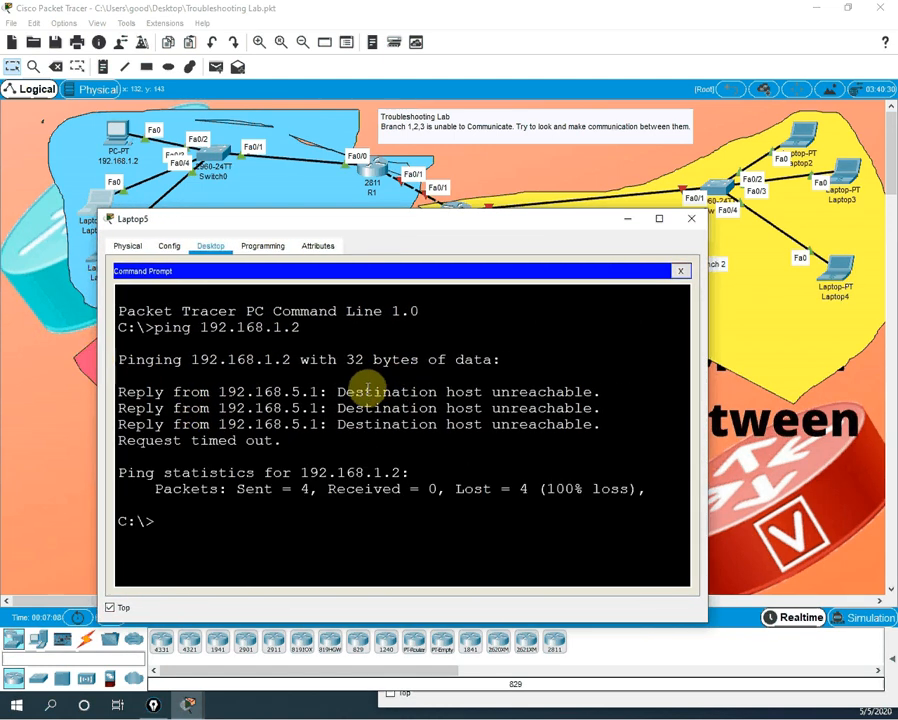
left_click_drag(339, 392, 602, 393)
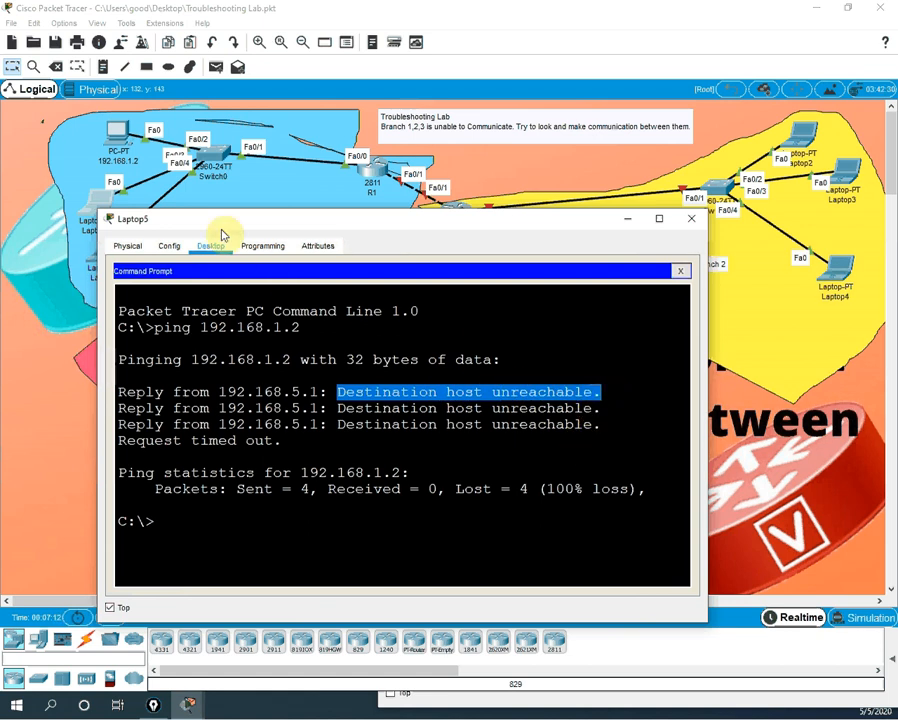
left_click(628, 220)
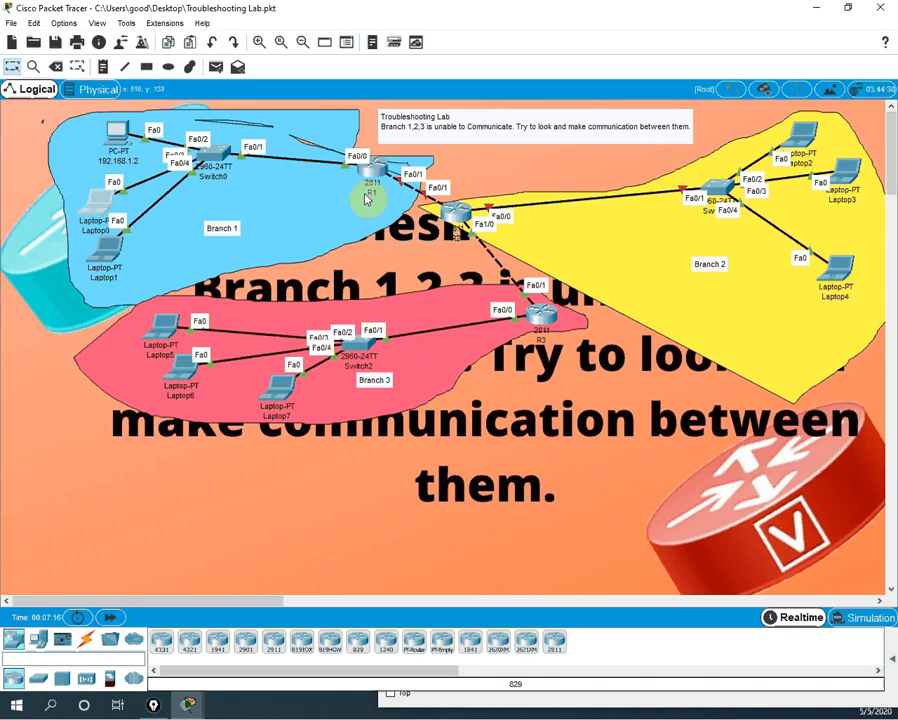
Ping the gateway 192.168.1.1 from the command prompt of Branch 1's PC.
mouse_move(372, 172)
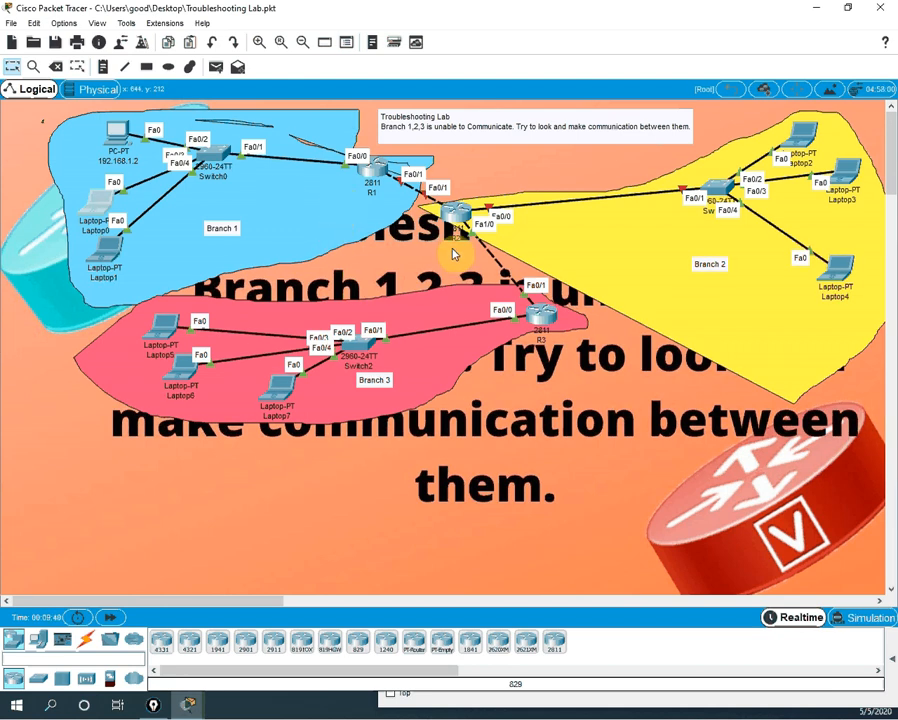
left_click(118, 140)
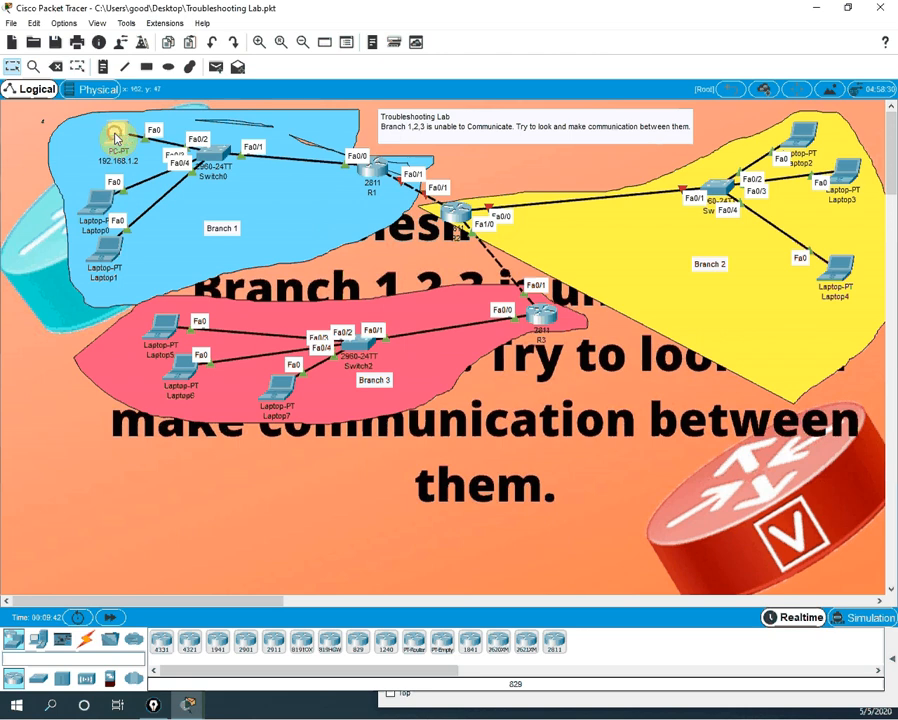
left_click(556, 258)
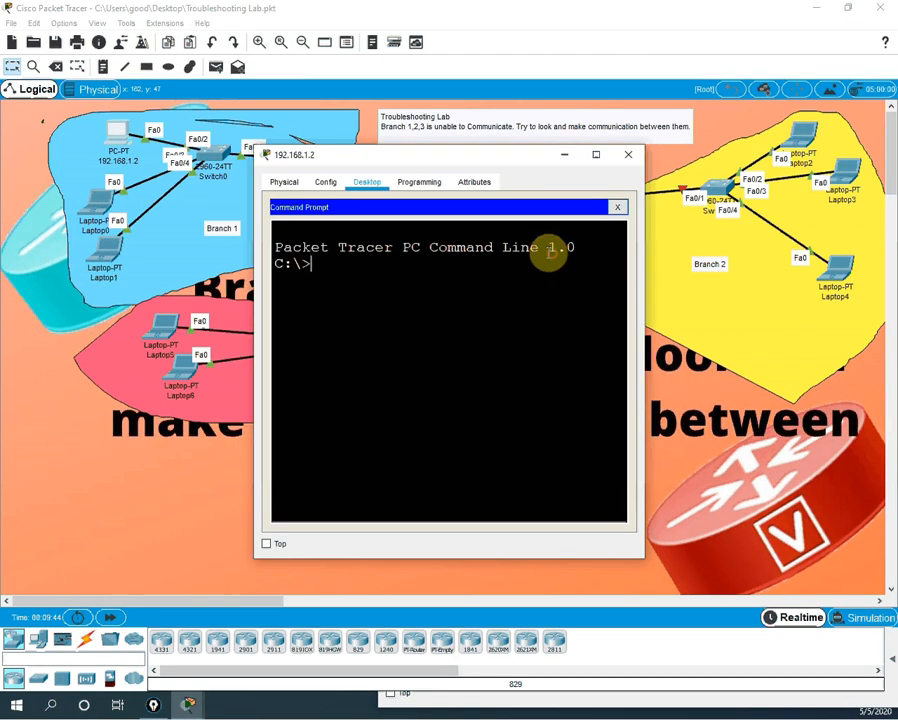
left_click_drag(413, 157, 563, 252)
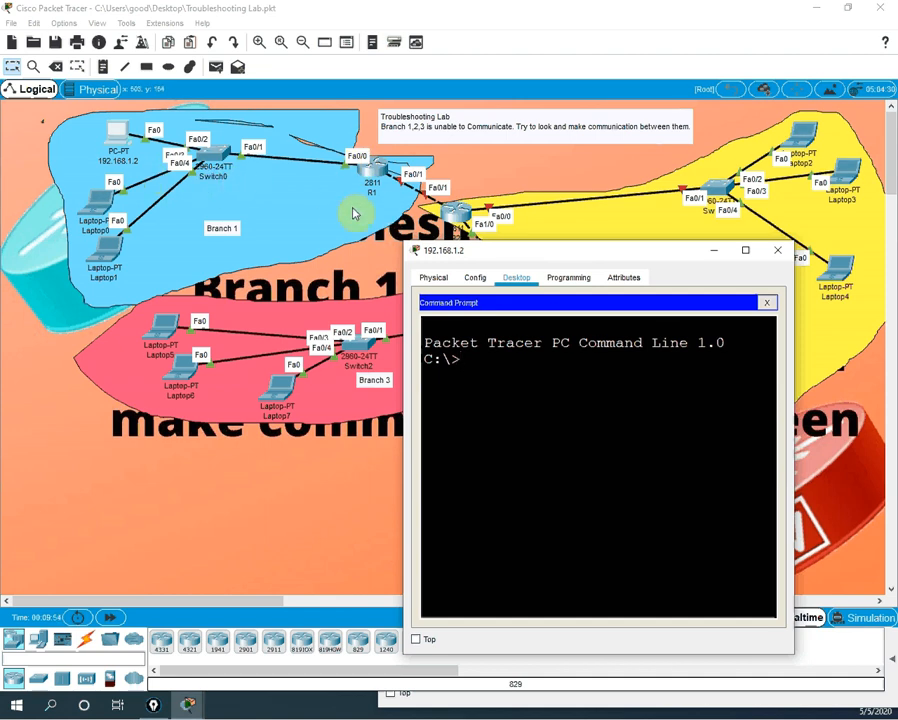
left_click(569, 402)
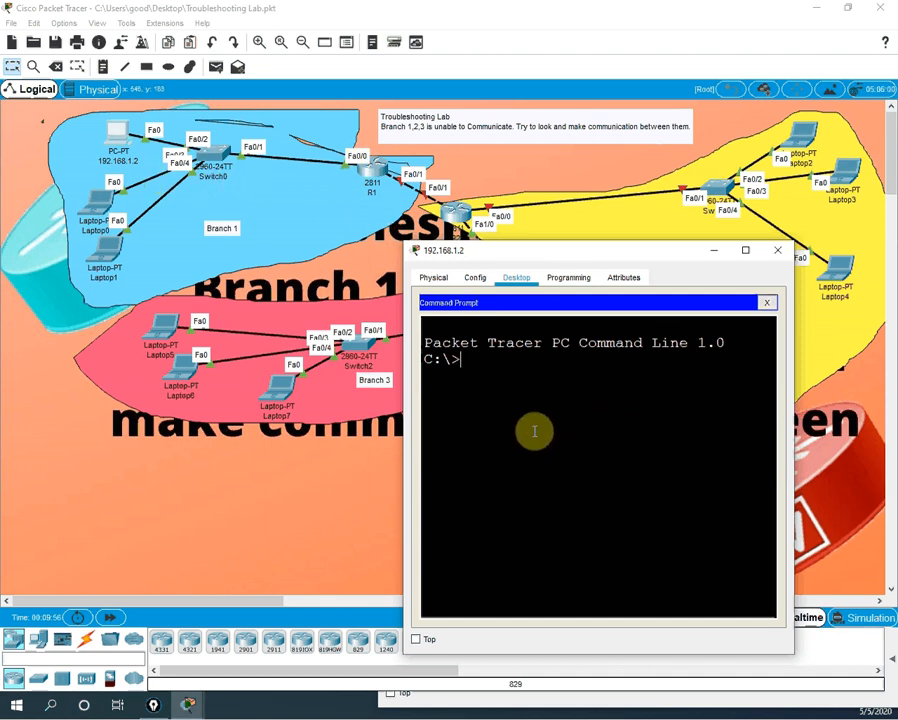
type("ping 192.168.")
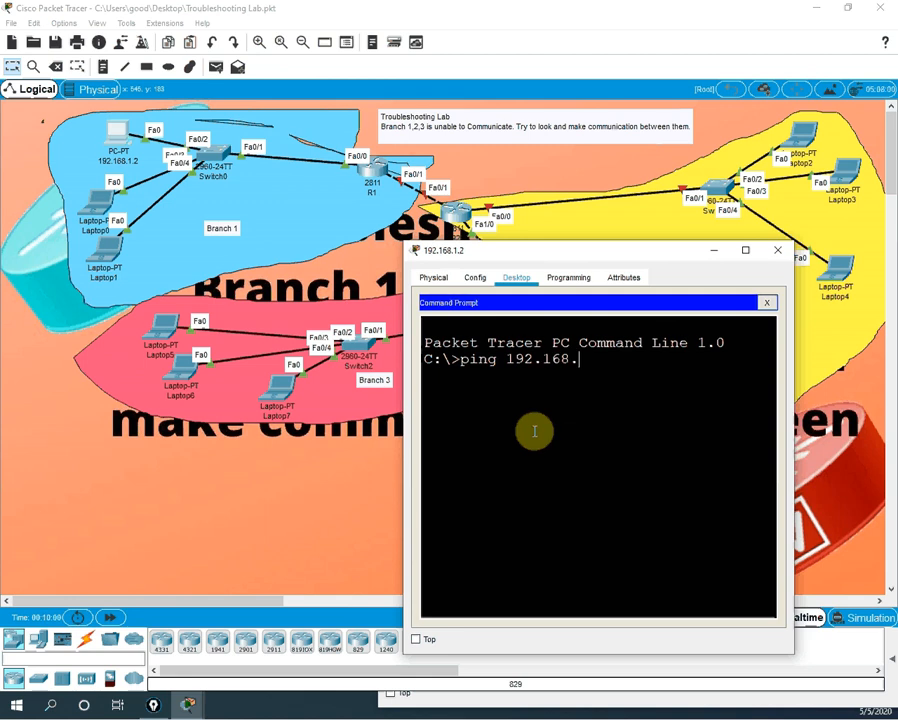
type("1.1.")
key("Return")
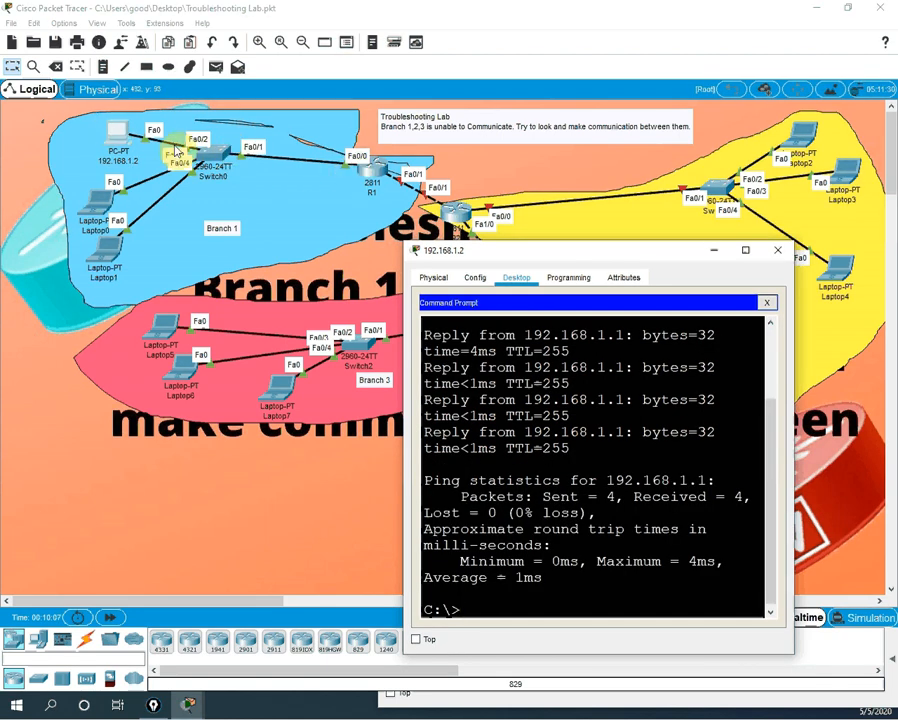
Ping 192.168.2.1 from Branch 1's PC, read the replies in a widened window, and close it.
left_click(372, 173)
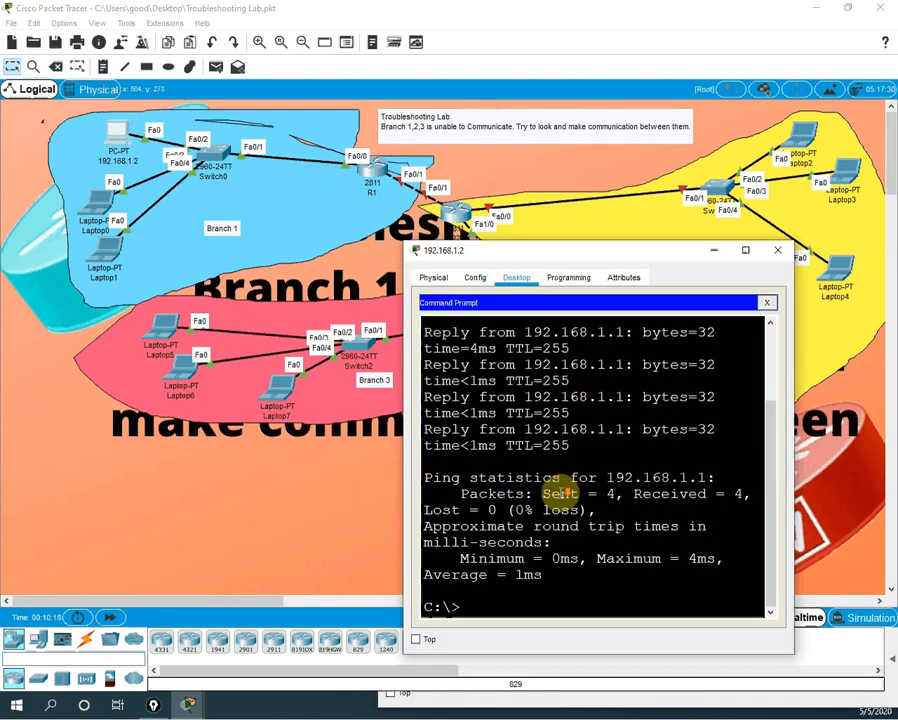
left_click(529, 597)
type("ping 192.16")
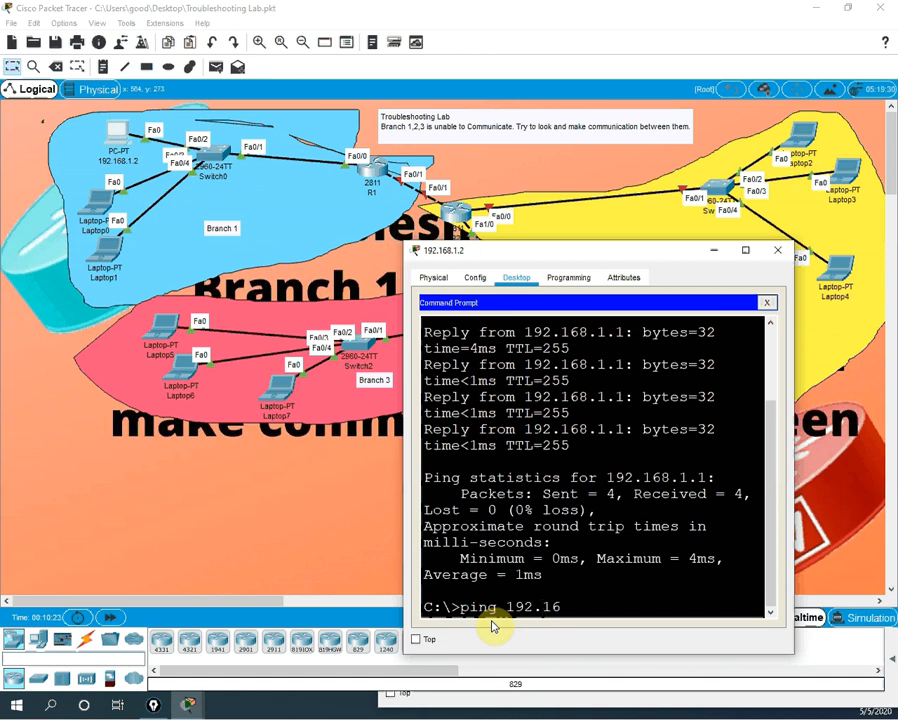
type("8.2.1")
key("Return")
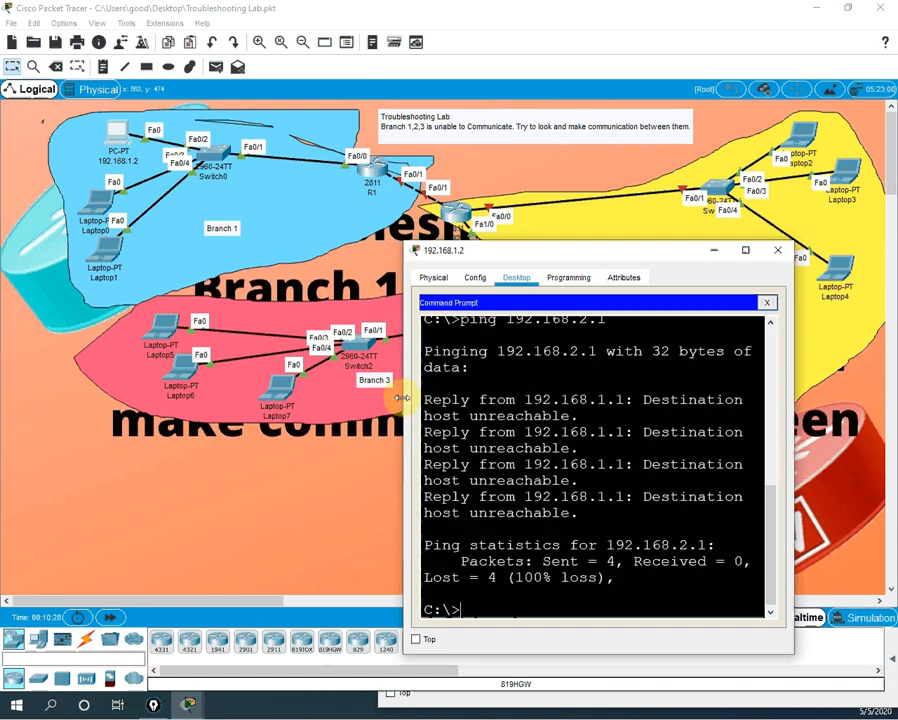
left_click_drag(400, 397, 160, 416)
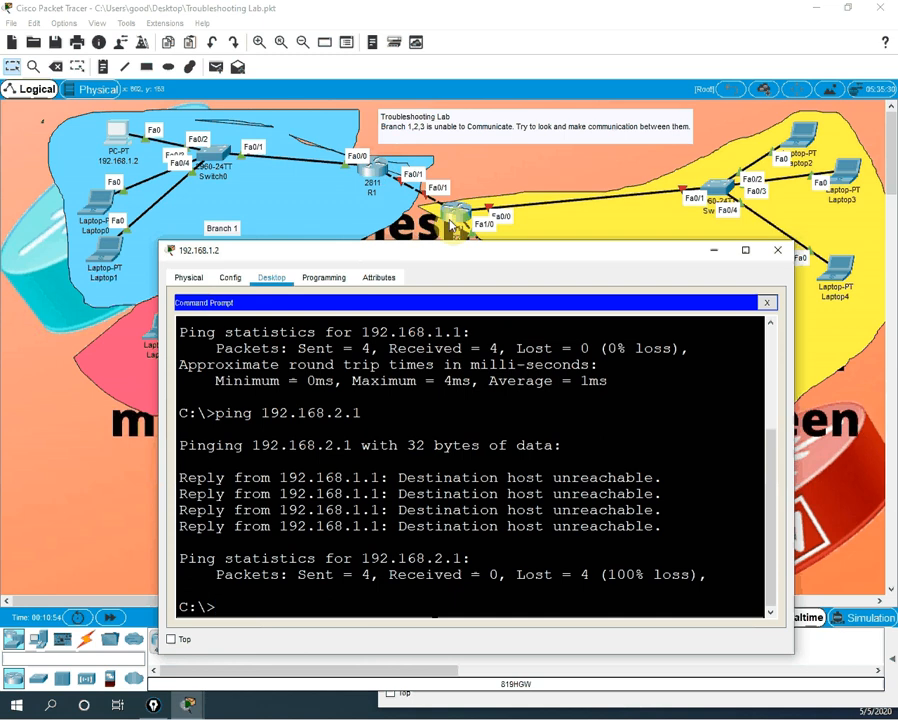
left_click(772, 252)
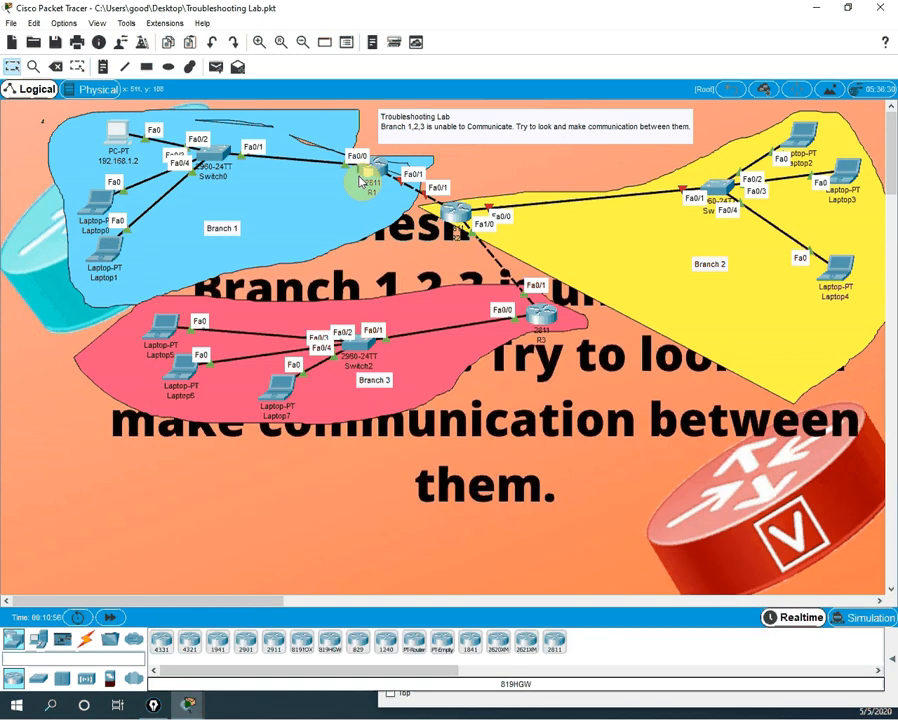